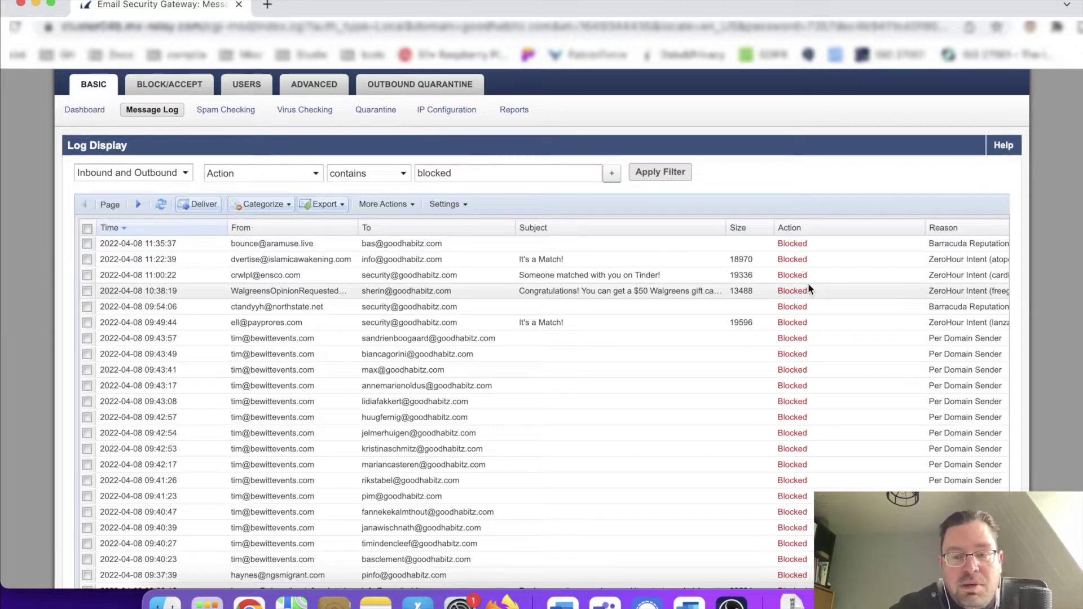
# Search Google for 'spamha' in a new tab and open The Spamhaus Project homepage
pyautogui.hscroll(1, 808, 287)
pyautogui.hscroll(-1, 808, 289)
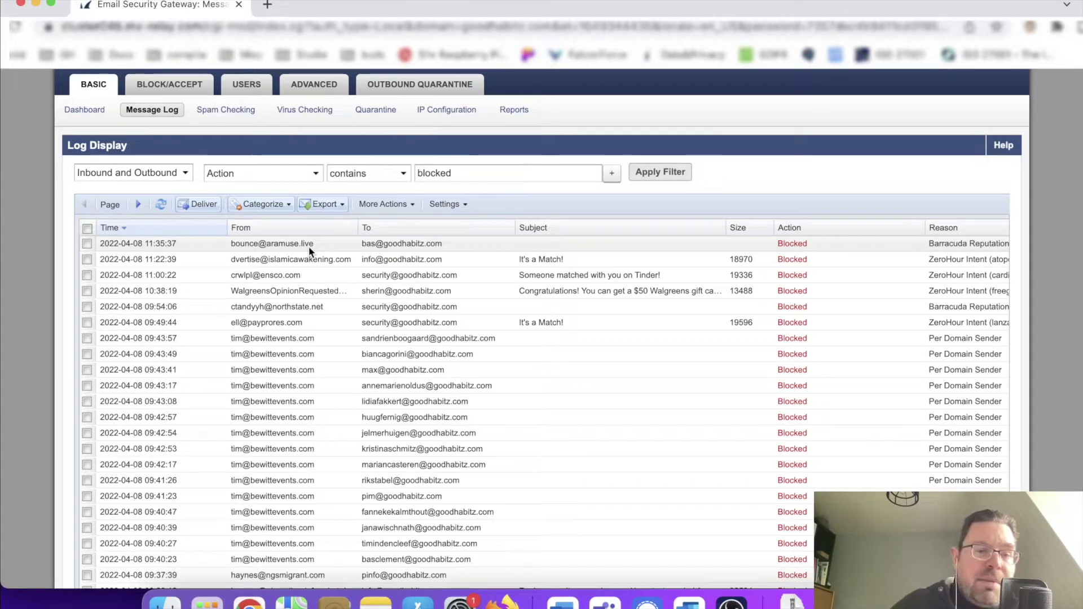
pyautogui.click(267, 5)
pyautogui.write('s')
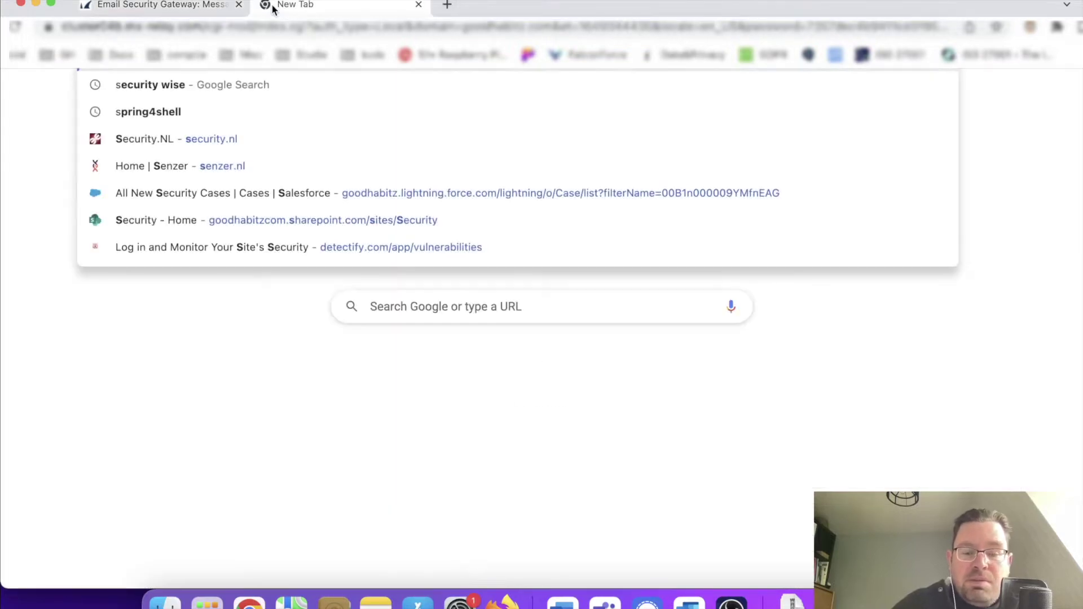
pyautogui.write('pamh')
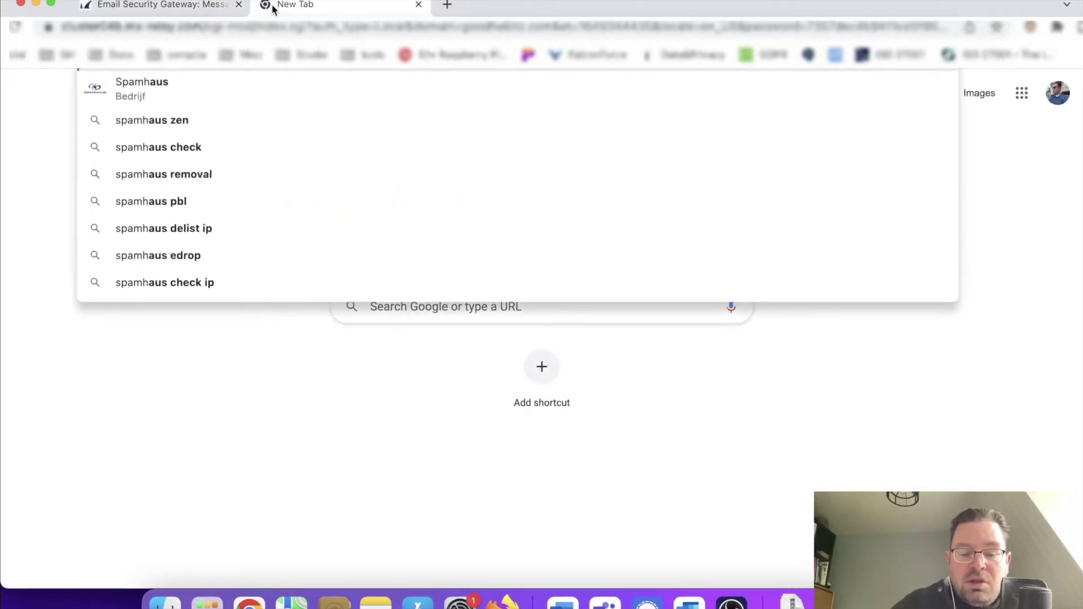
pyautogui.write('a')
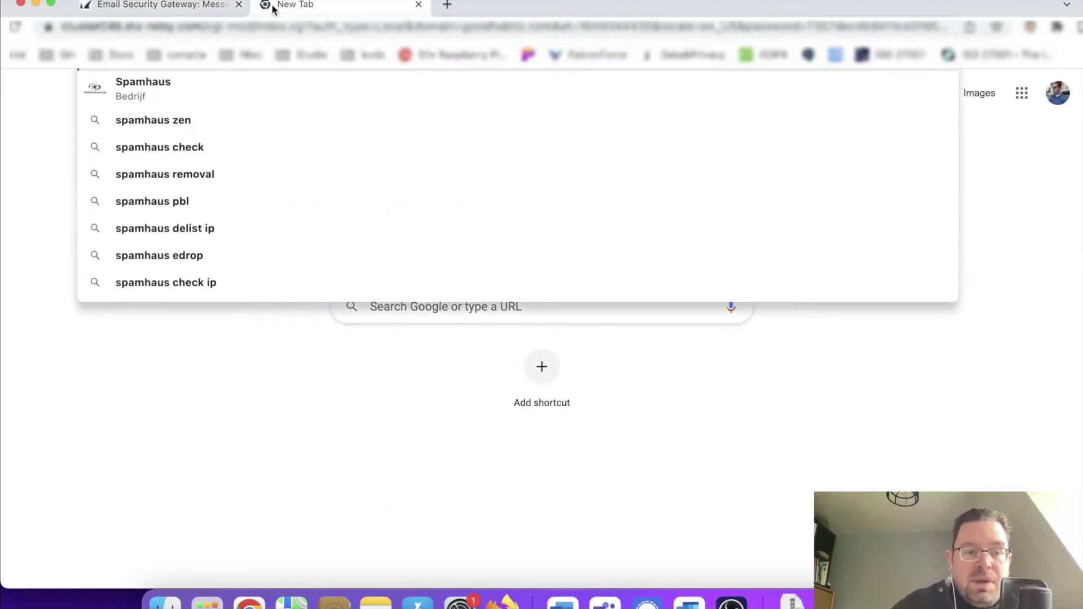
pyautogui.press('Return')
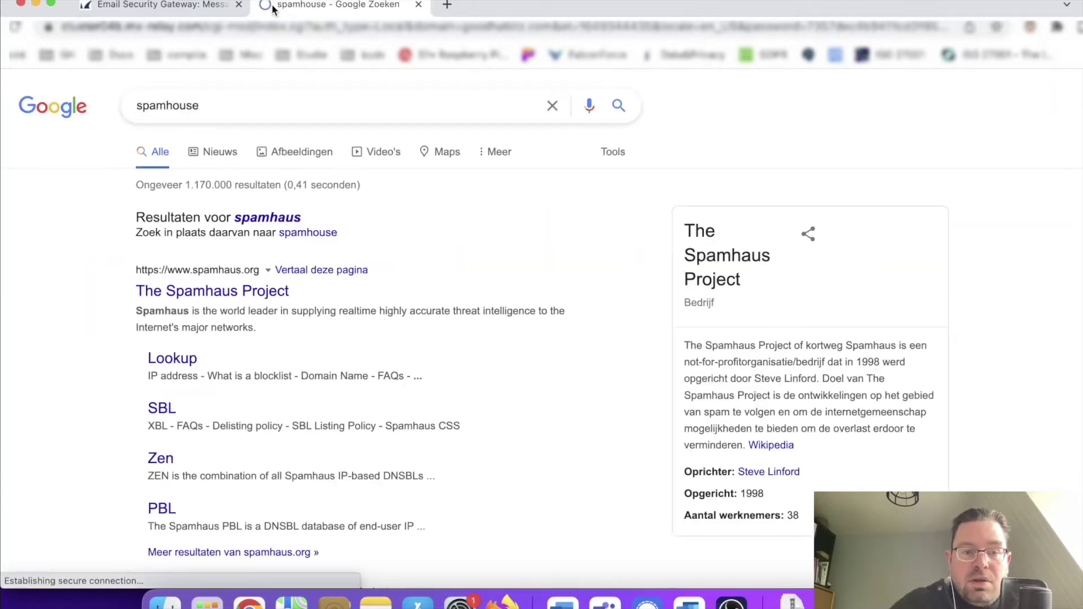
pyautogui.click(212, 285)
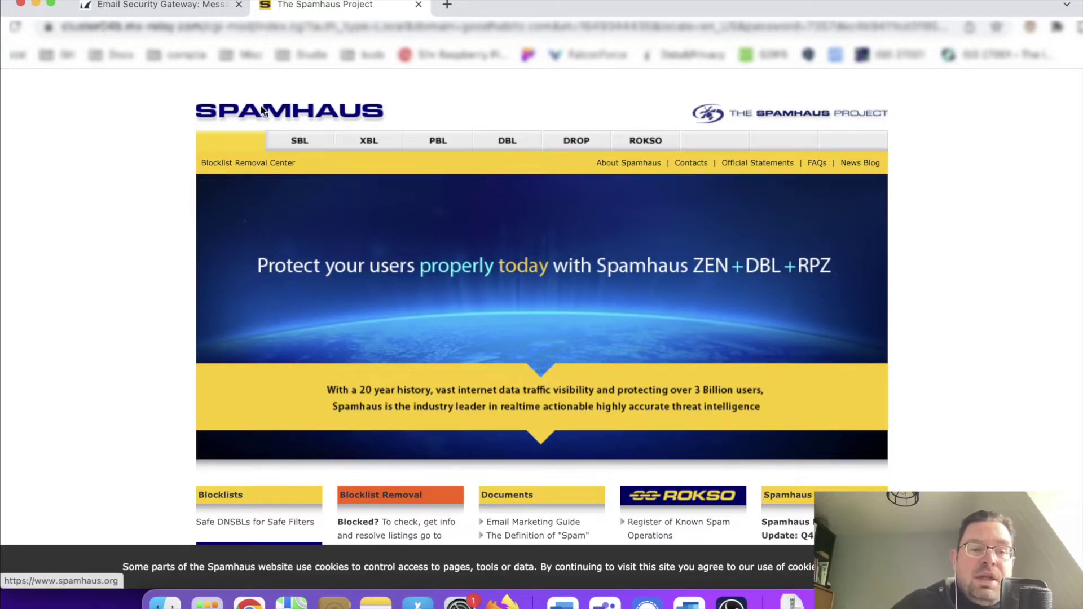
# Close the Spamhaus tab to return to the gateway's blocked-message log
pyautogui.click(419, 5)
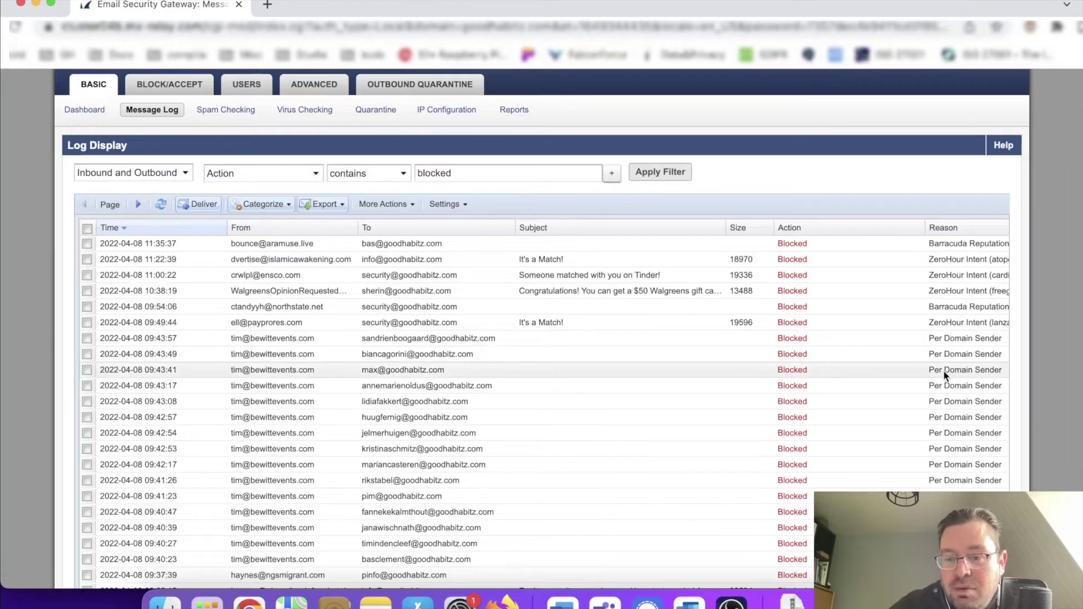
pyautogui.scroll(-2, 943, 370)
pyautogui.scroll(-6, 944, 370)
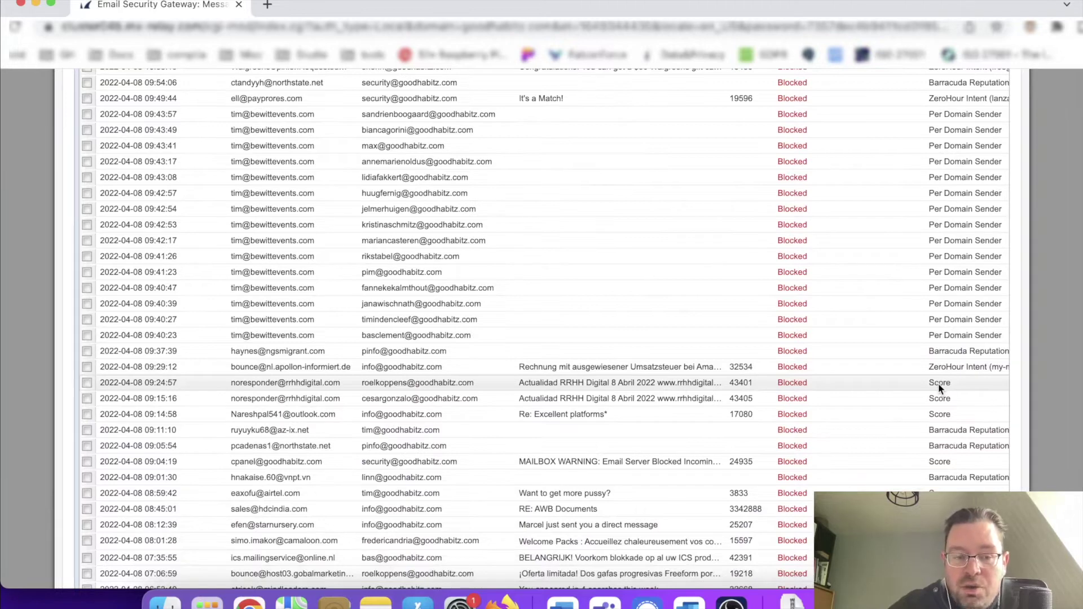
pyautogui.click(939, 383)
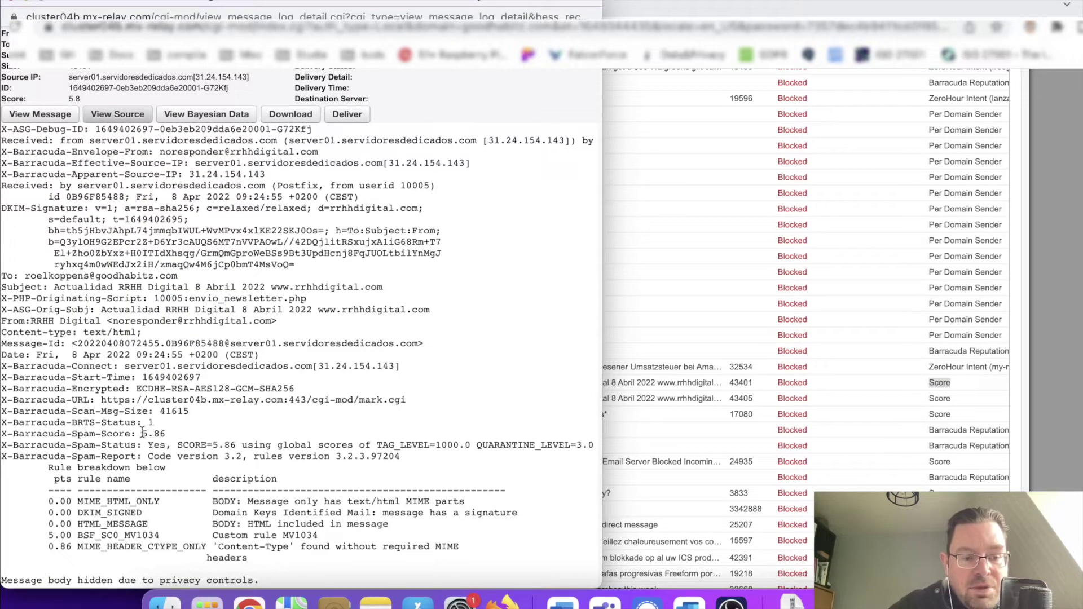
pyautogui.moveTo(143, 433); pyautogui.dragTo(195, 436)
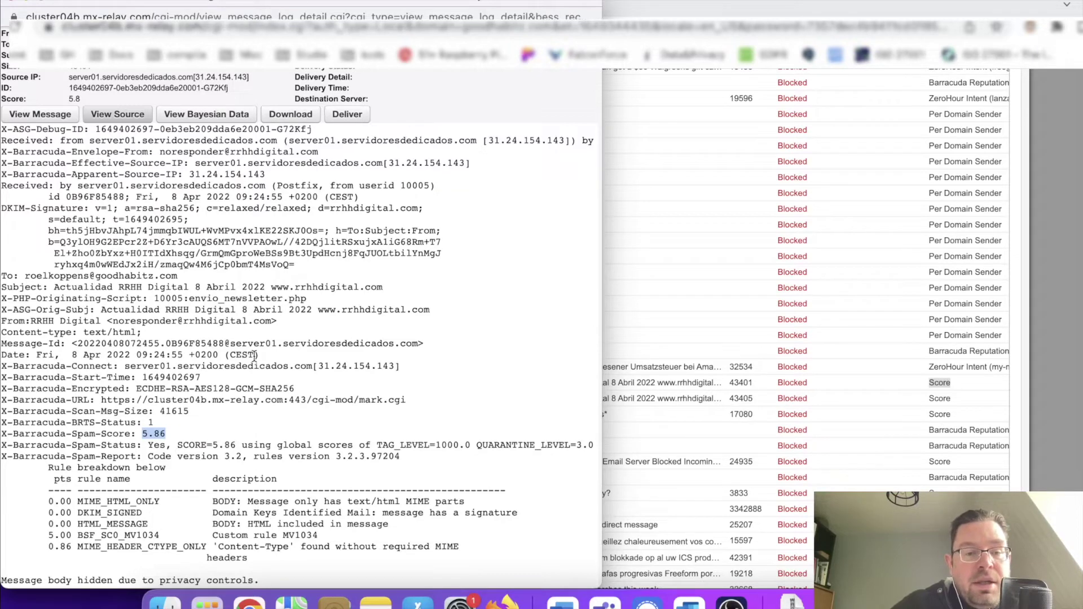
pyautogui.click(366, 215)
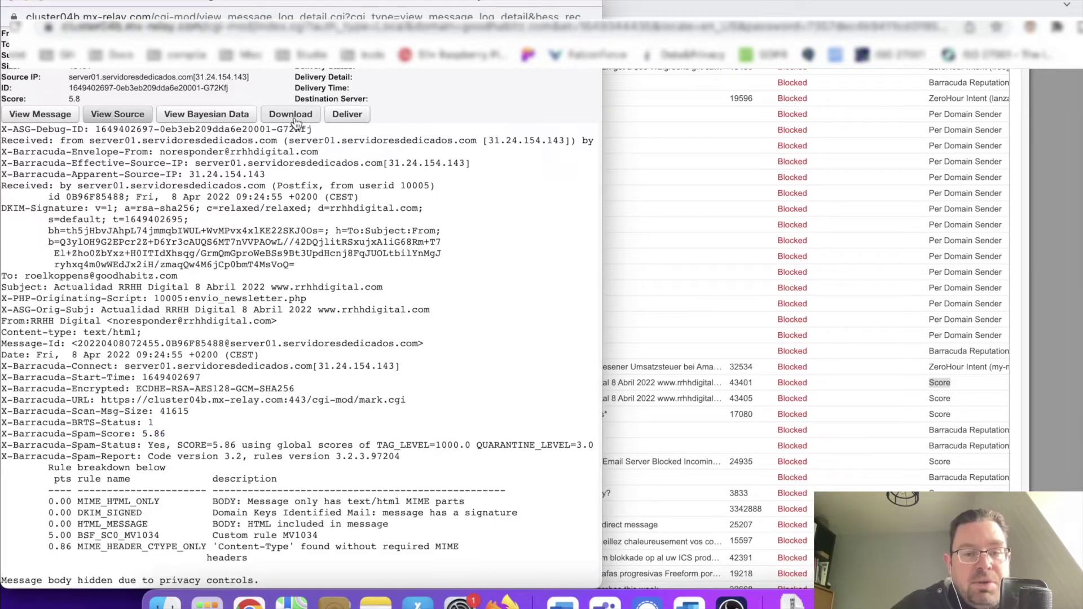
pyautogui.click(54, 115)
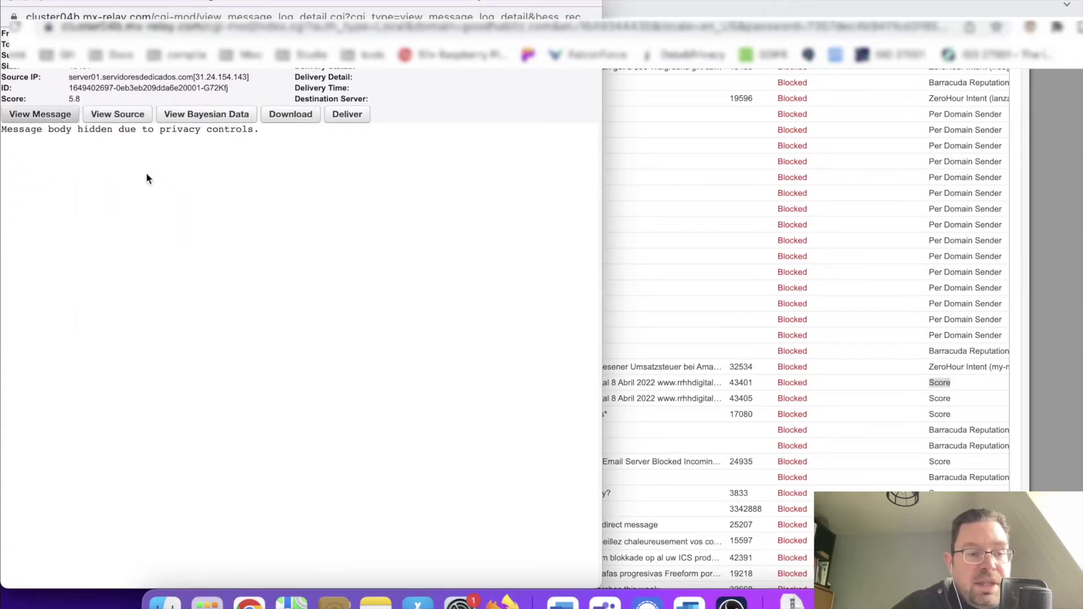
pyautogui.click(131, 119)
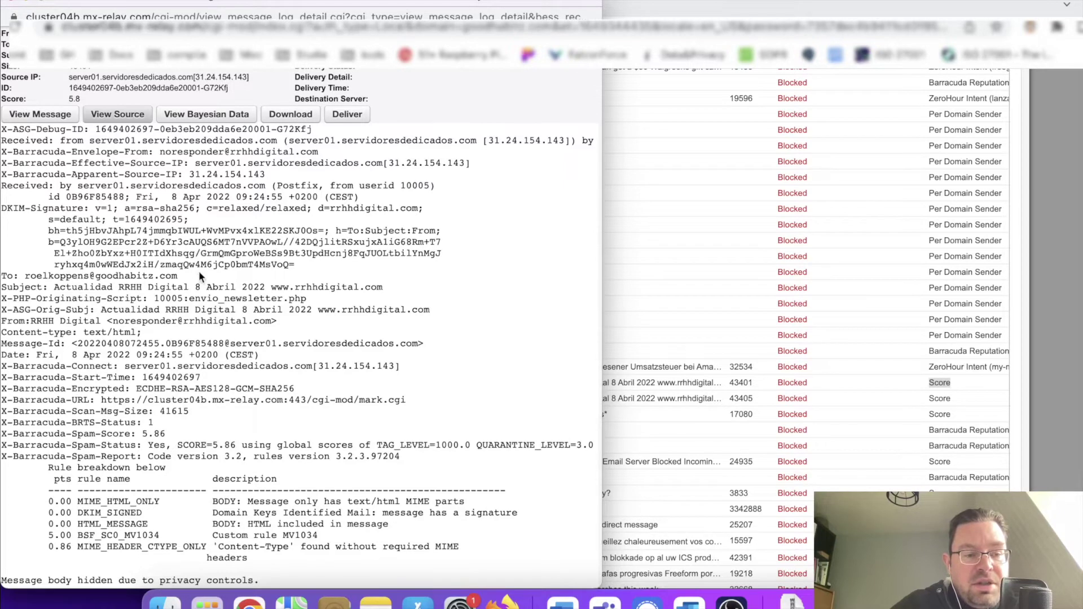
pyautogui.doubleClick(14, 209)
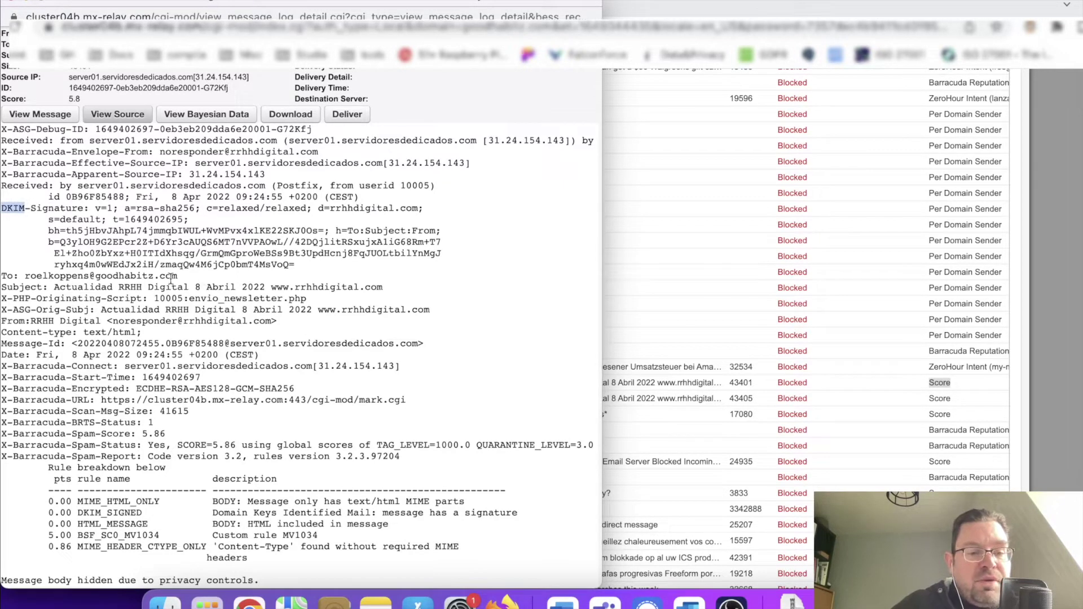
pyautogui.click(175, 254)
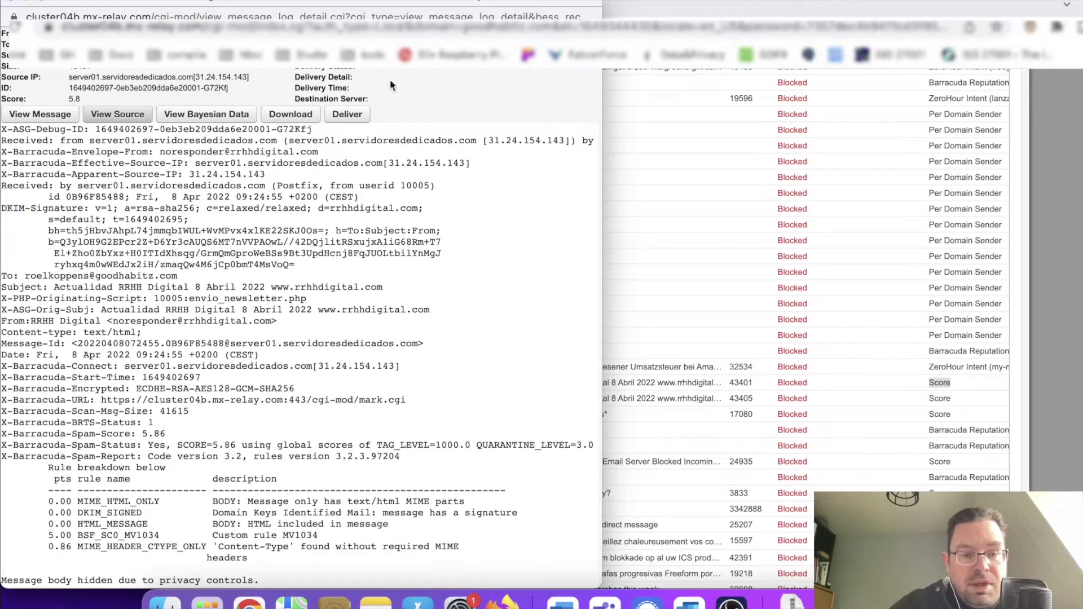
pyautogui.click(11, 3)
pyautogui.scroll(2, 818, 191)
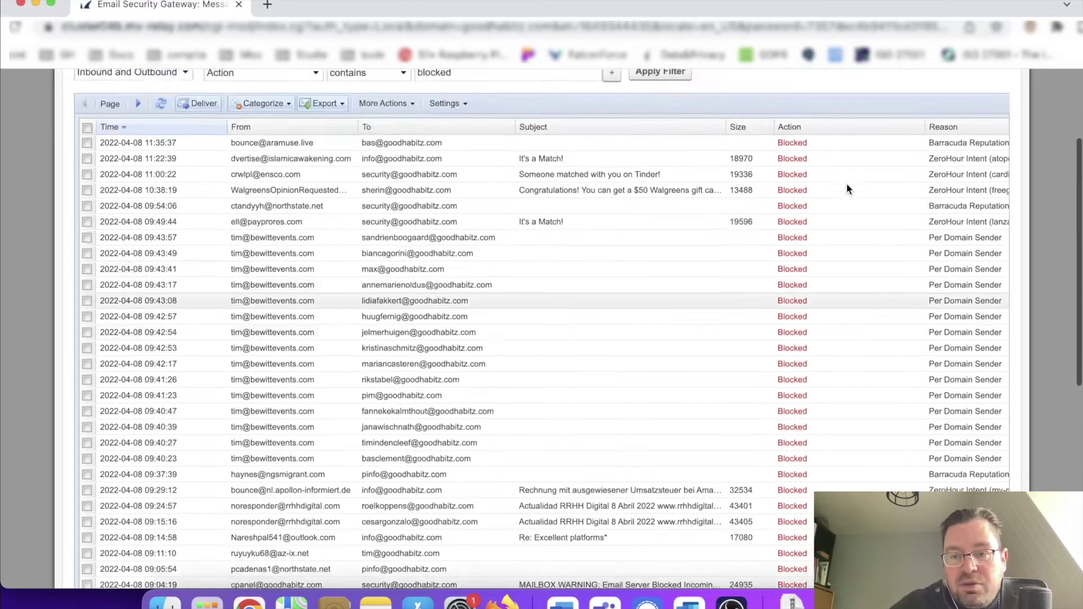
pyautogui.scroll(3, 847, 187)
pyautogui.scroll(-8, 876, 272)
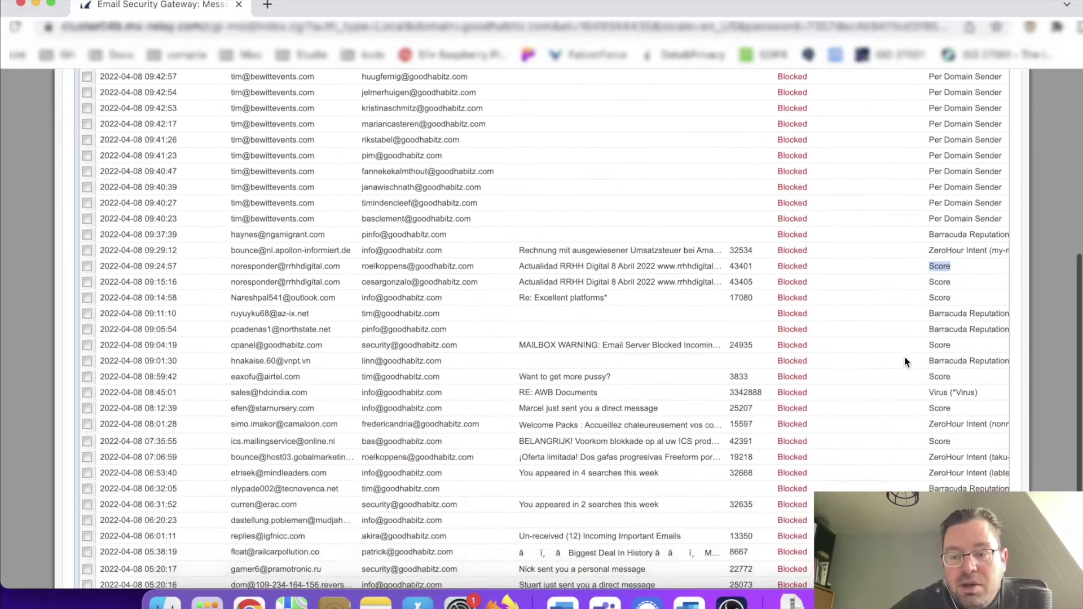
pyautogui.scroll(-1, 905, 361)
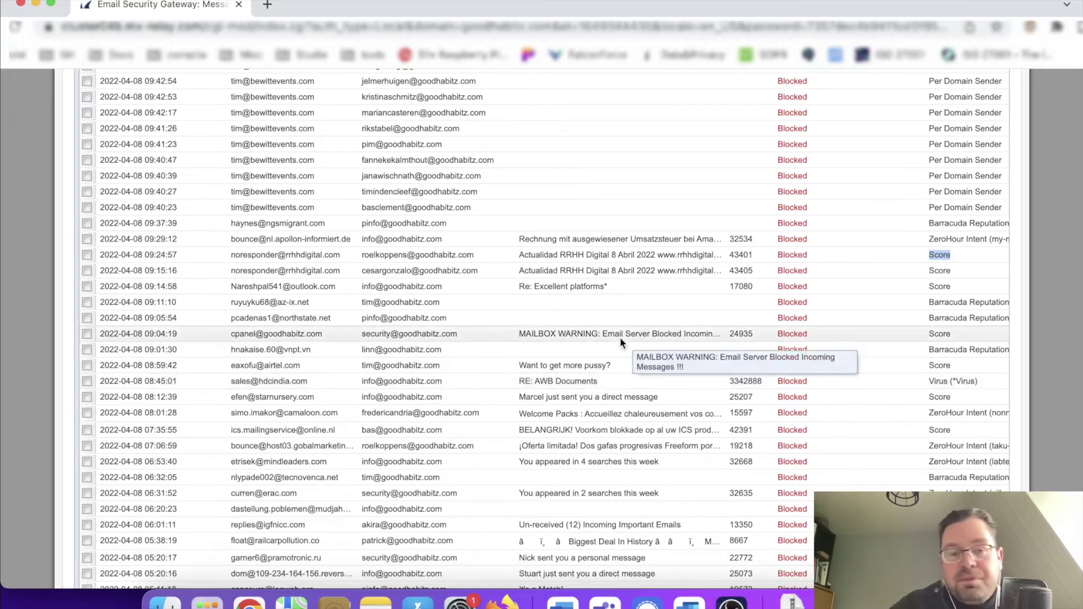
pyautogui.scroll(10, 621, 338)
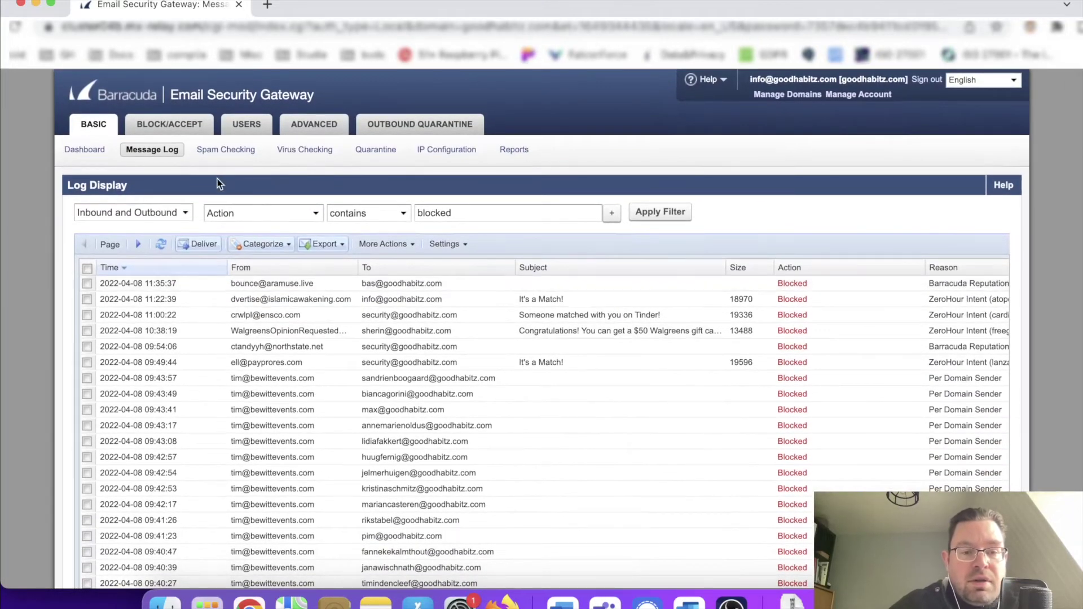
pyautogui.click(225, 150)
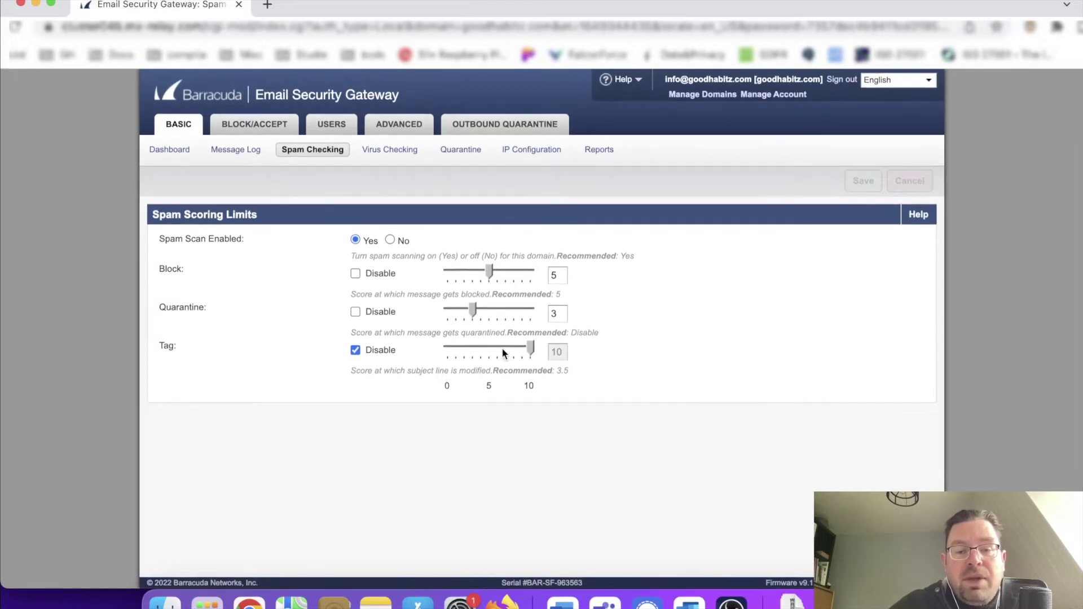
# Open the Virus Checking settings page, where virus scanning is disabled
pyautogui.click(398, 159)
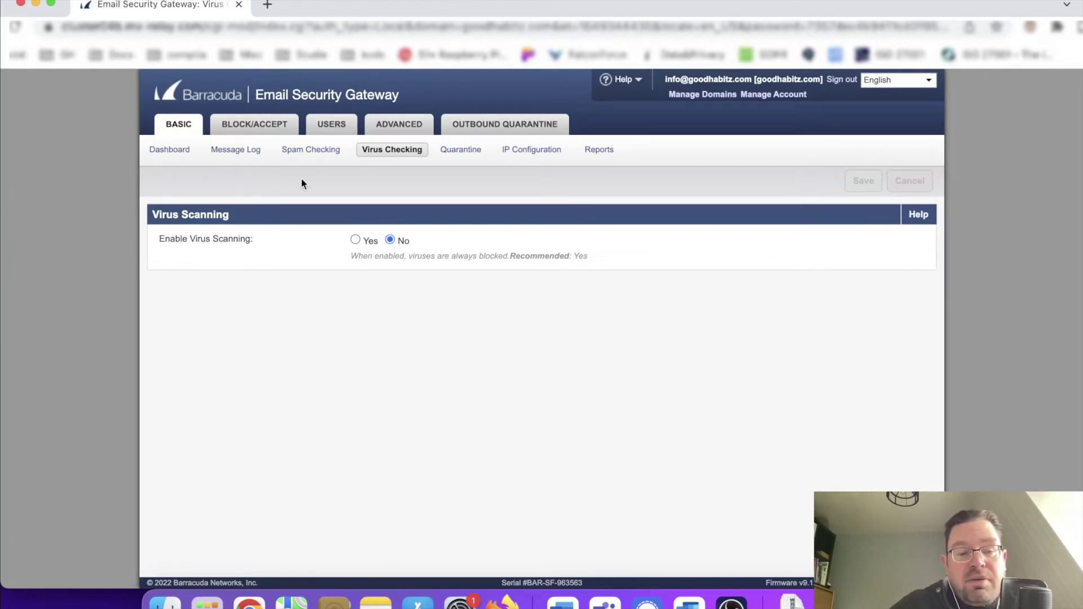
# Return to the Message Log page listing recent inbound and outbound messages
pyautogui.click(241, 158)
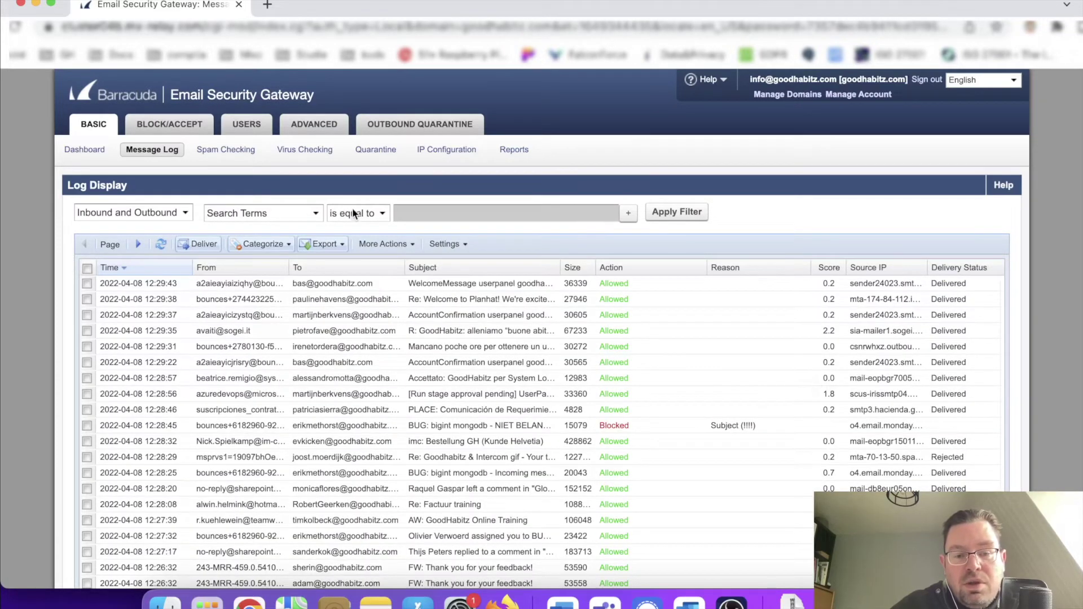
pyautogui.click(354, 213)
pyautogui.click(289, 204)
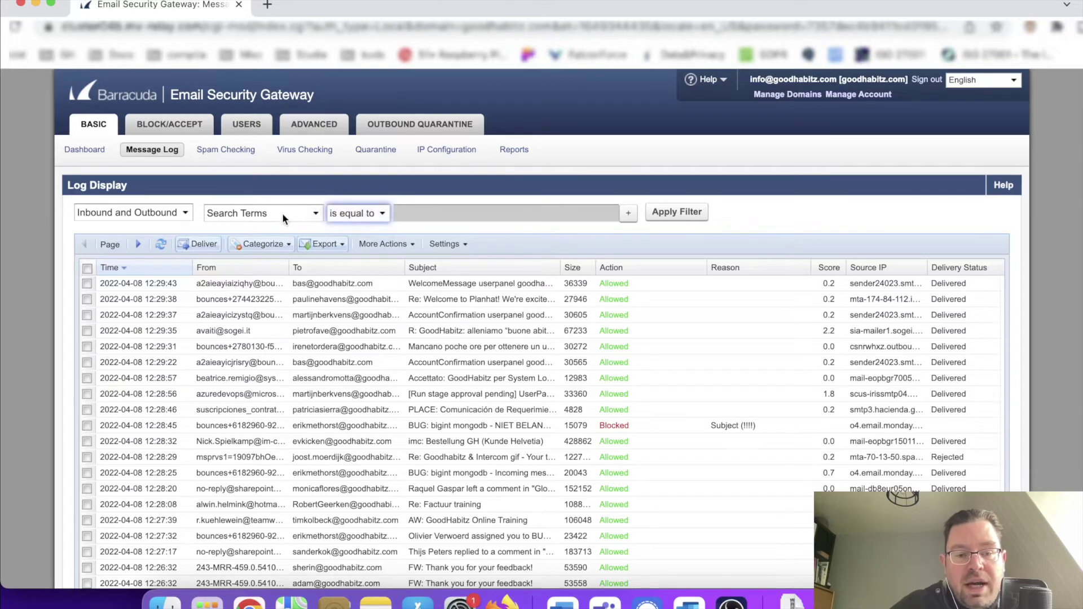
pyautogui.click(283, 215)
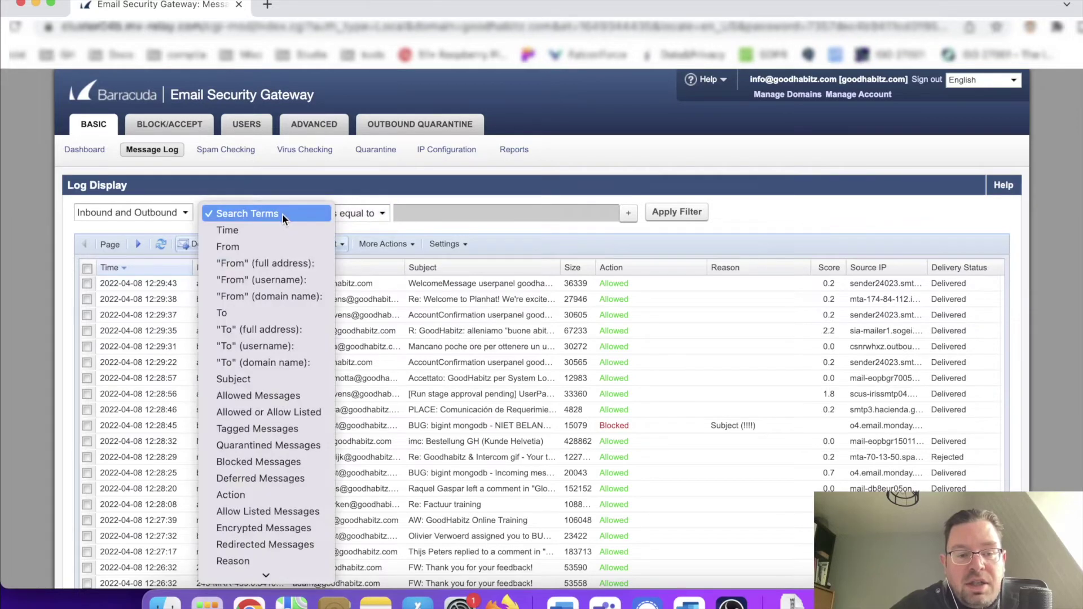
pyautogui.click(253, 495)
pyautogui.click(498, 217)
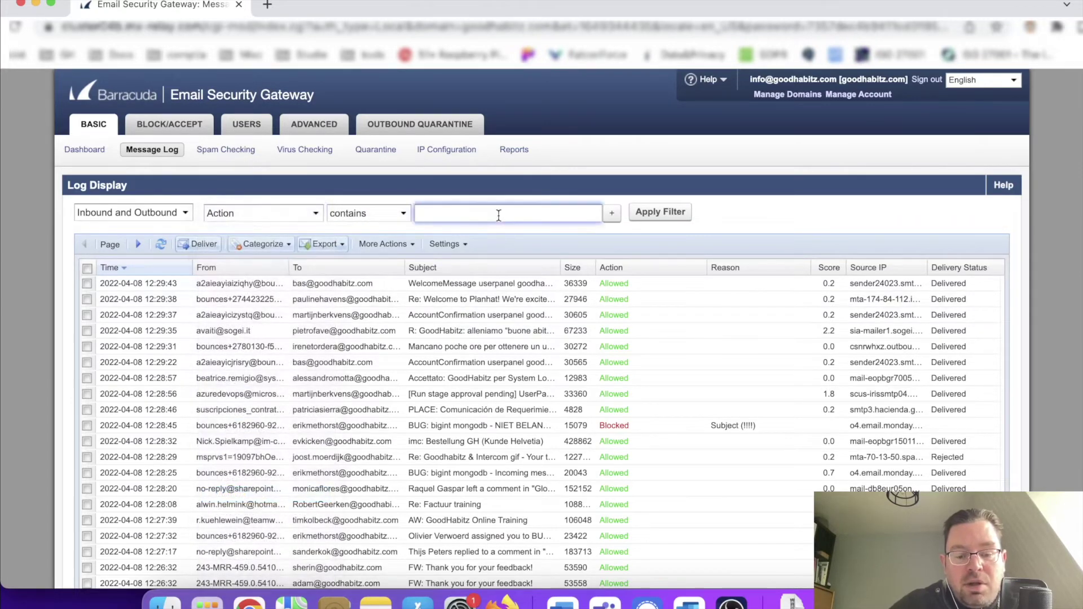
pyautogui.write('blocke')
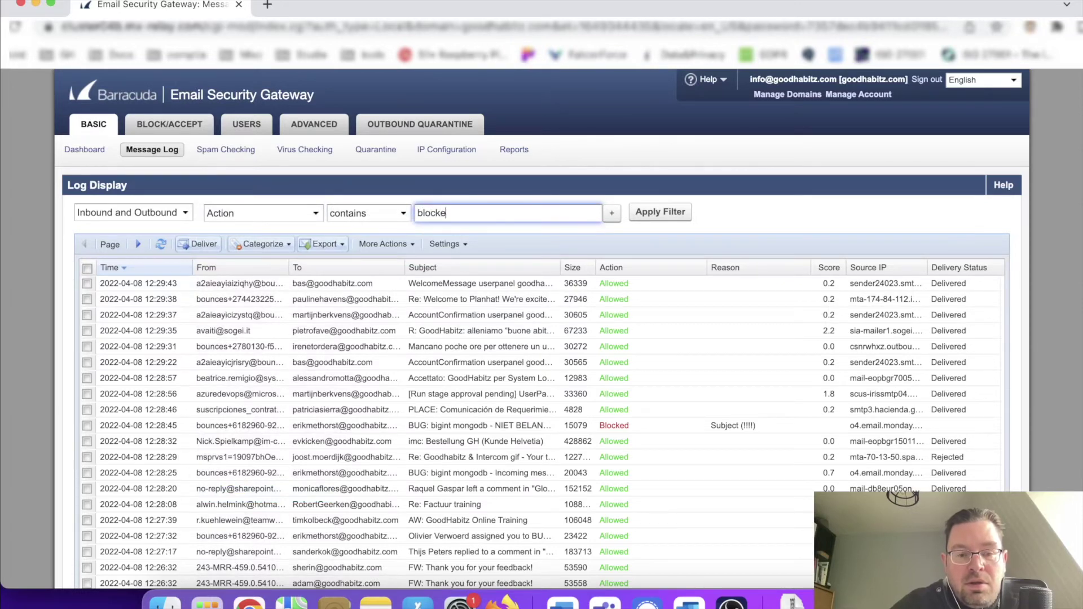
pyautogui.write('d')
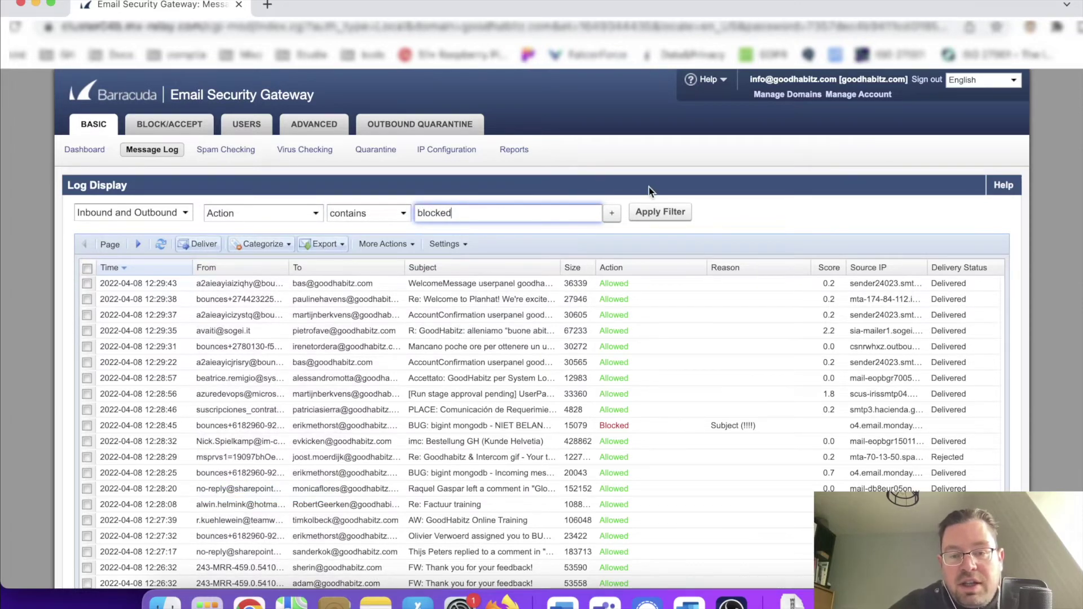
pyautogui.click(652, 213)
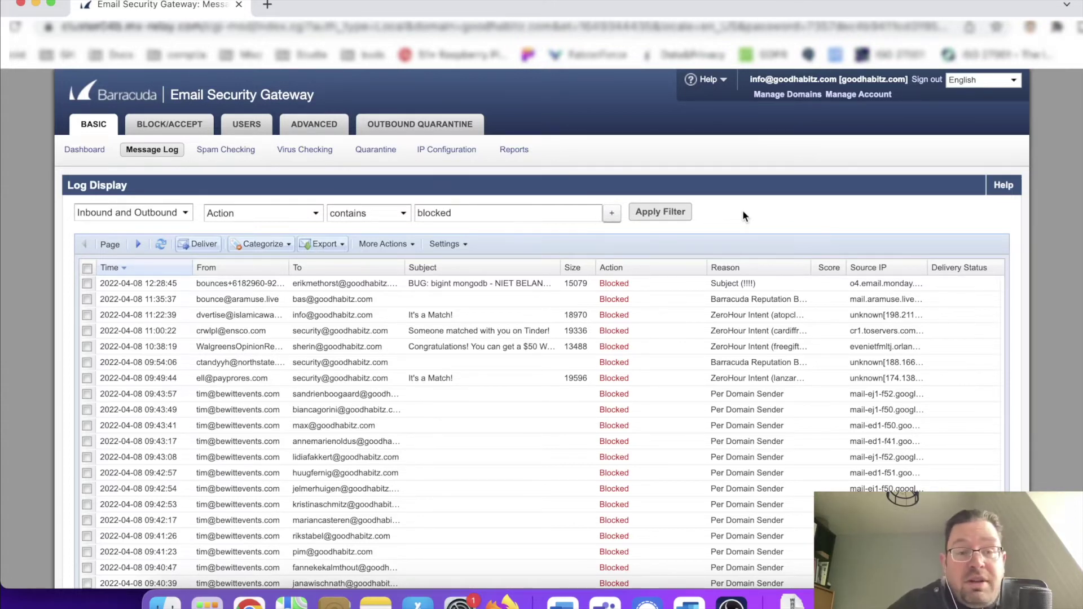
pyautogui.scroll(-2, 774, 314)
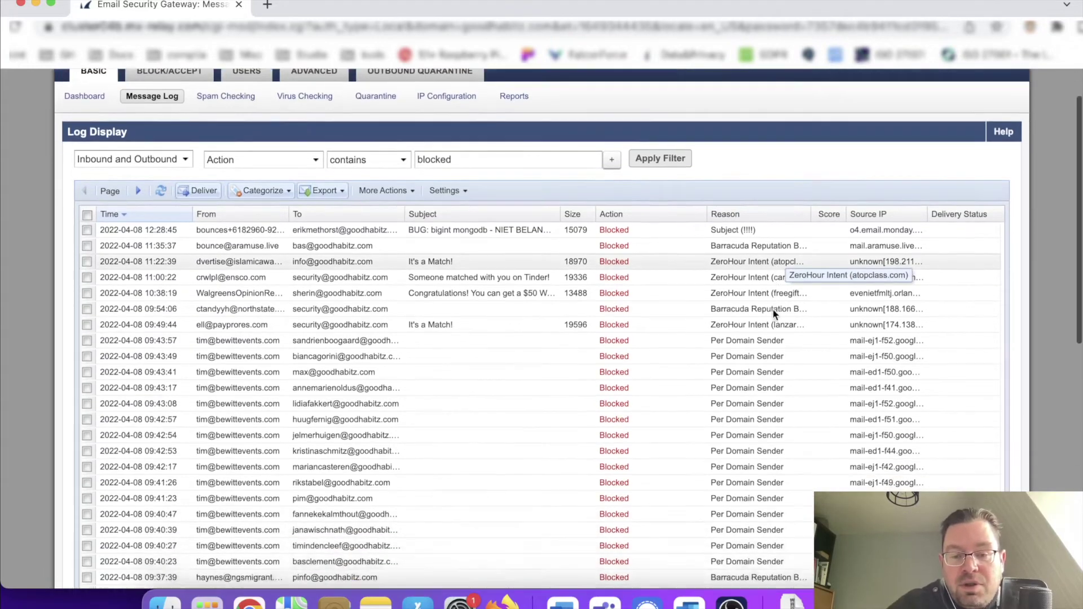
pyautogui.scroll(-10, 774, 313)
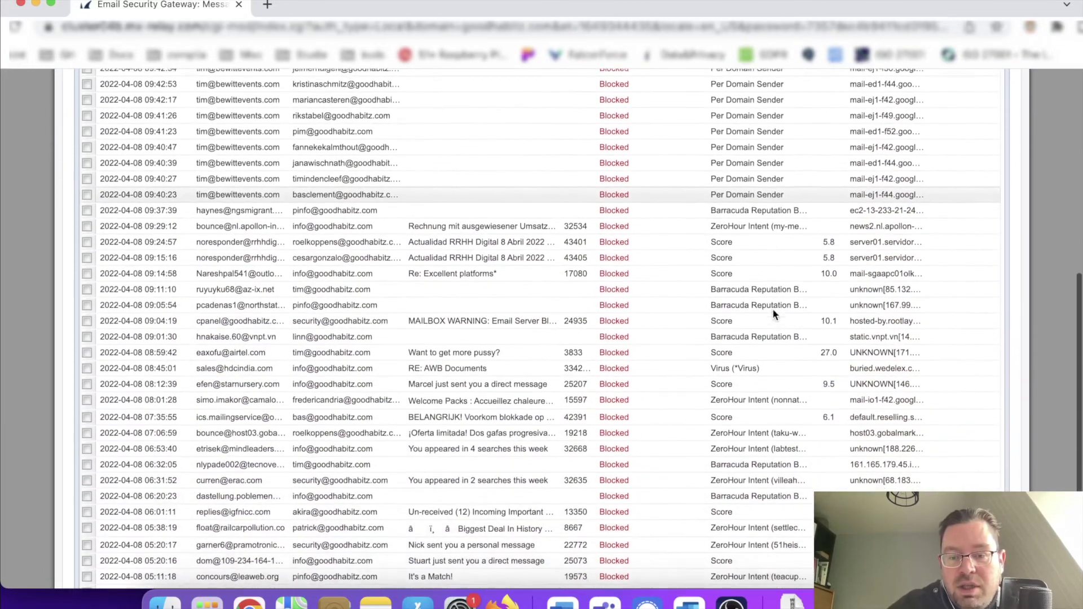
pyautogui.scroll(-3, 773, 308)
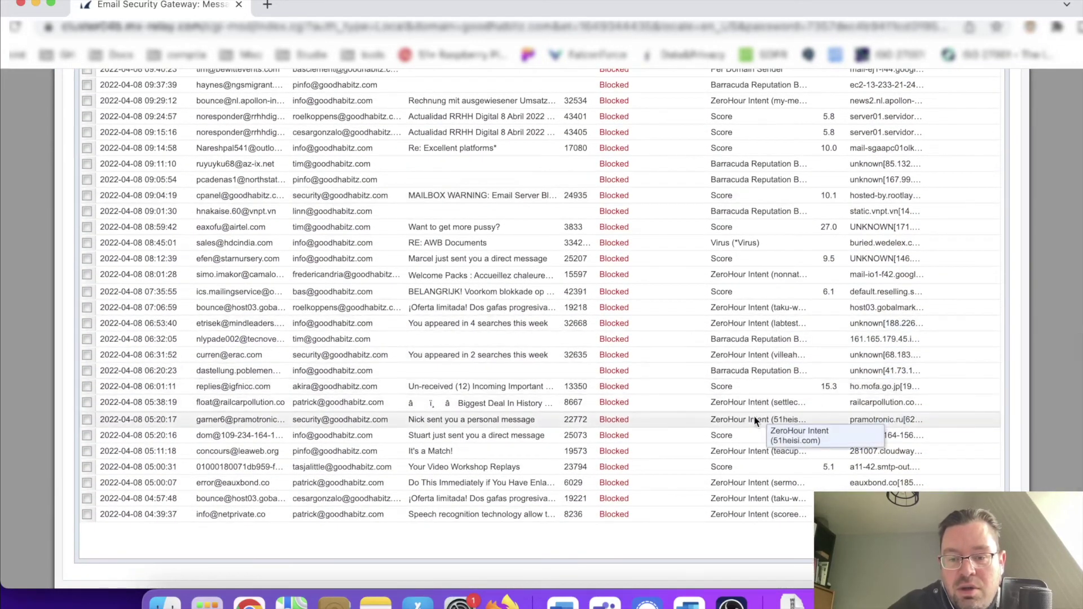
pyautogui.doubleClick(754, 417)
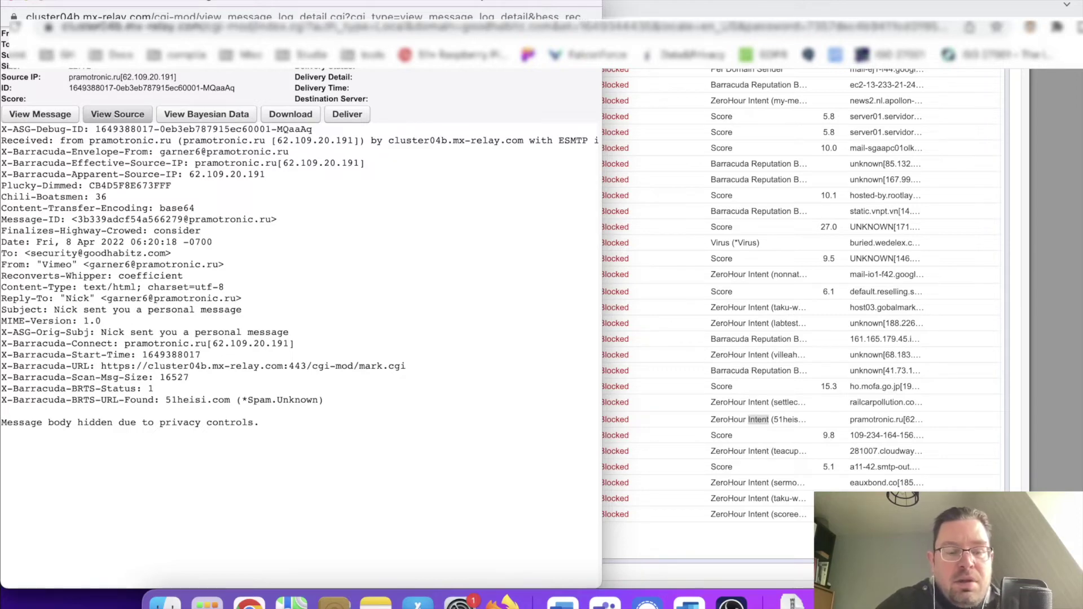
# Close the message detail window to show the blocked-message log again
pyautogui.click(682, 4)
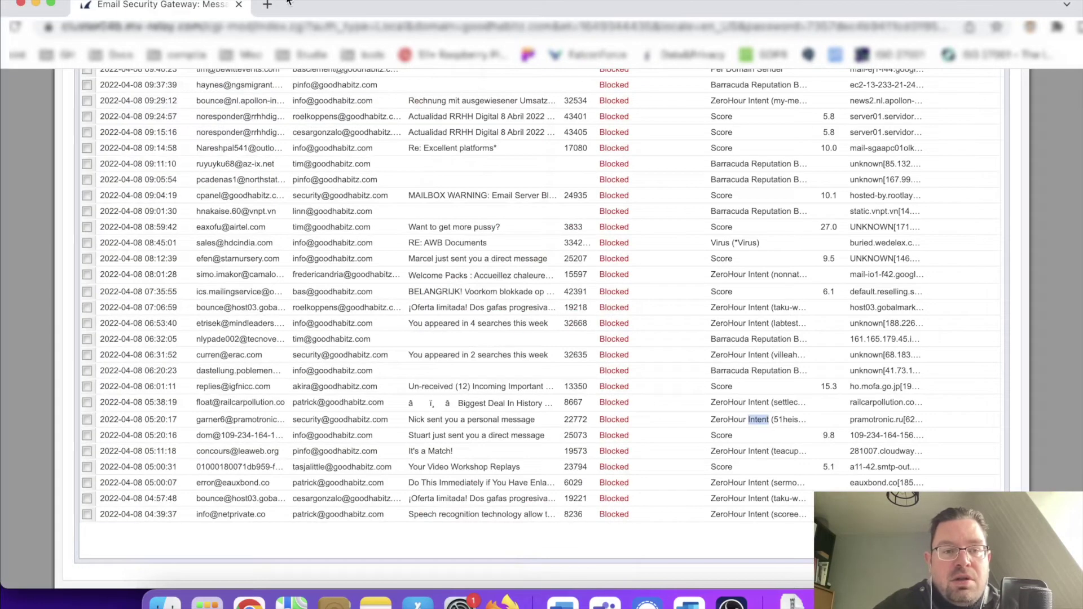
# Search Google for 'ZeroHour Intent (51heisi.com)', read the MX-Relay article, then return to the gateway
pyautogui.click(267, 4)
pyautogui.write('ZeroHour Intent (51heisi.com)')
pyautogui.press('Return')
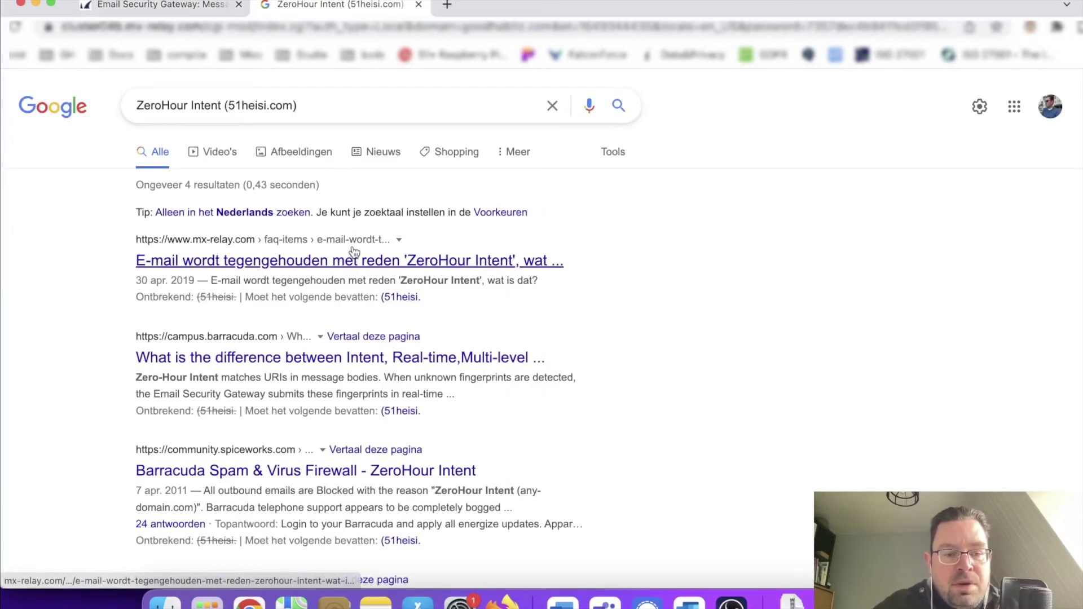
pyautogui.click(353, 255)
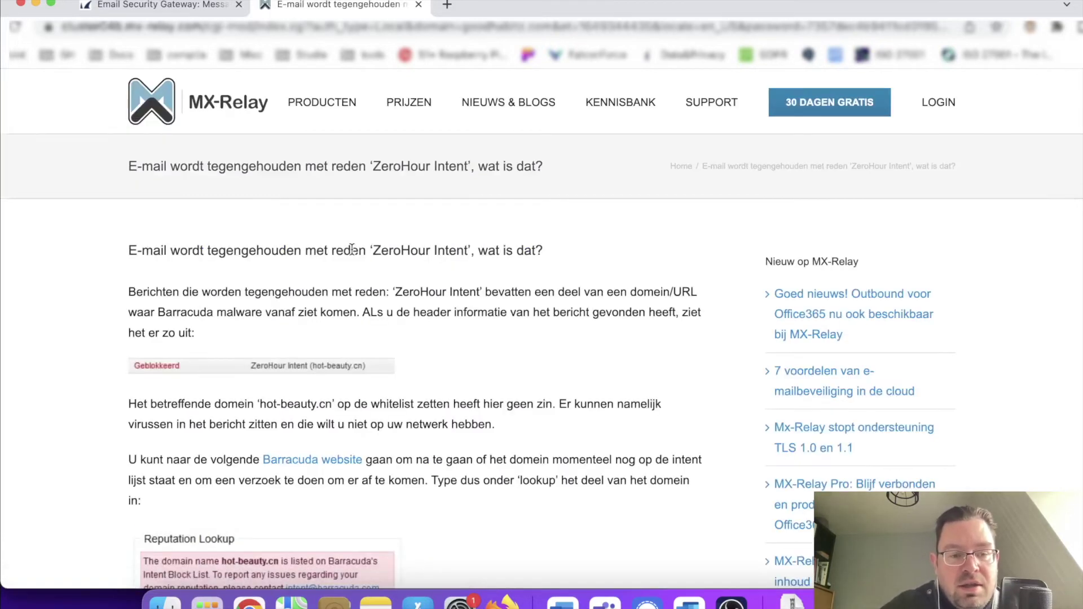
pyautogui.scroll(-2, 490, 360)
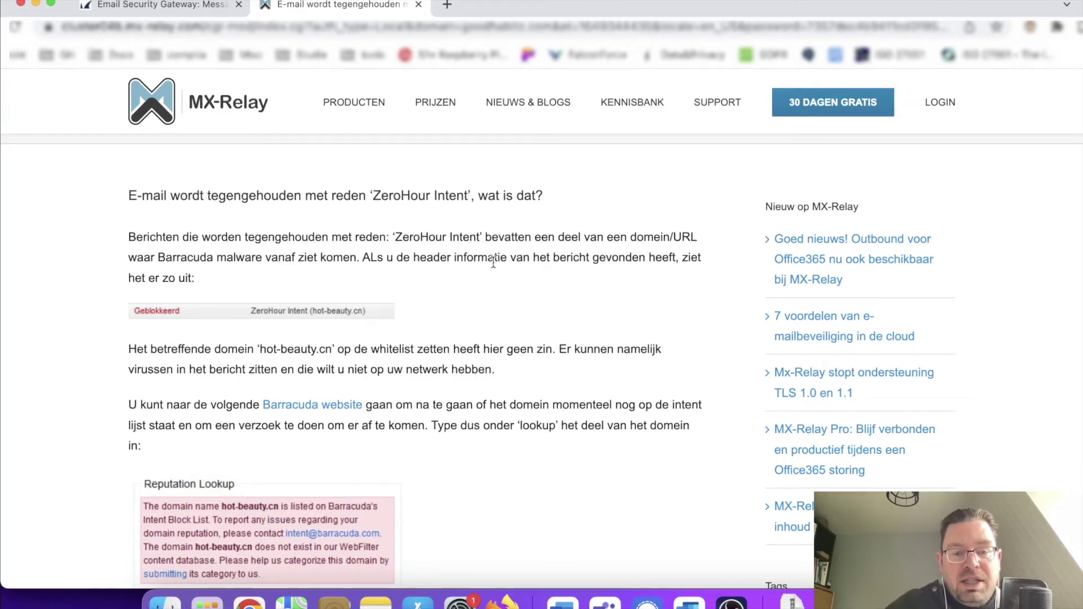
pyautogui.click(175, 8)
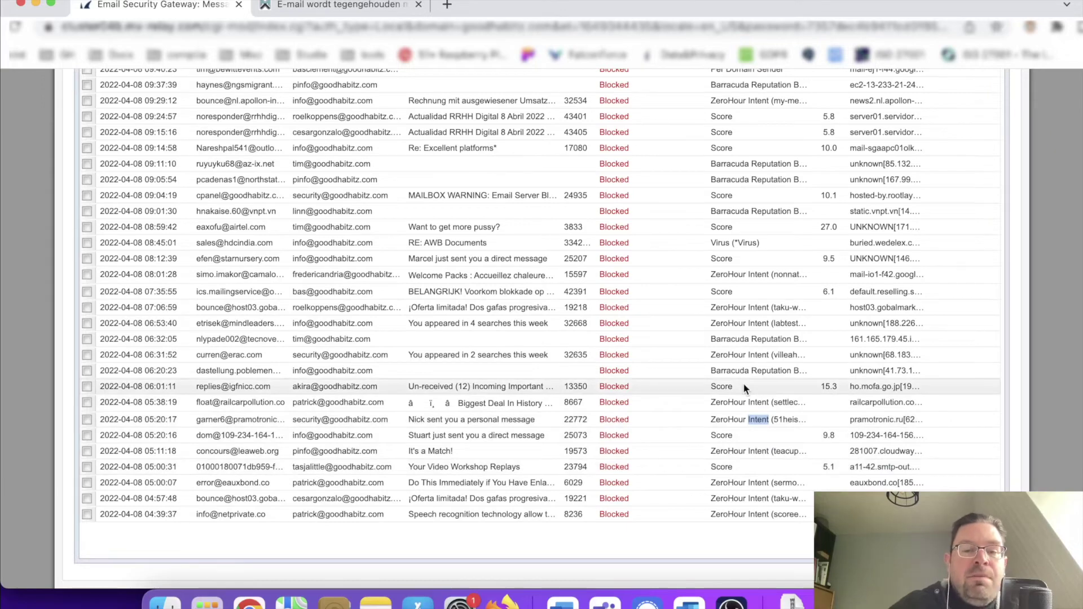
# Change the action filter value from 'blocked' to 'quarentine', which returns no data
pyautogui.scroll(10, 743, 383)
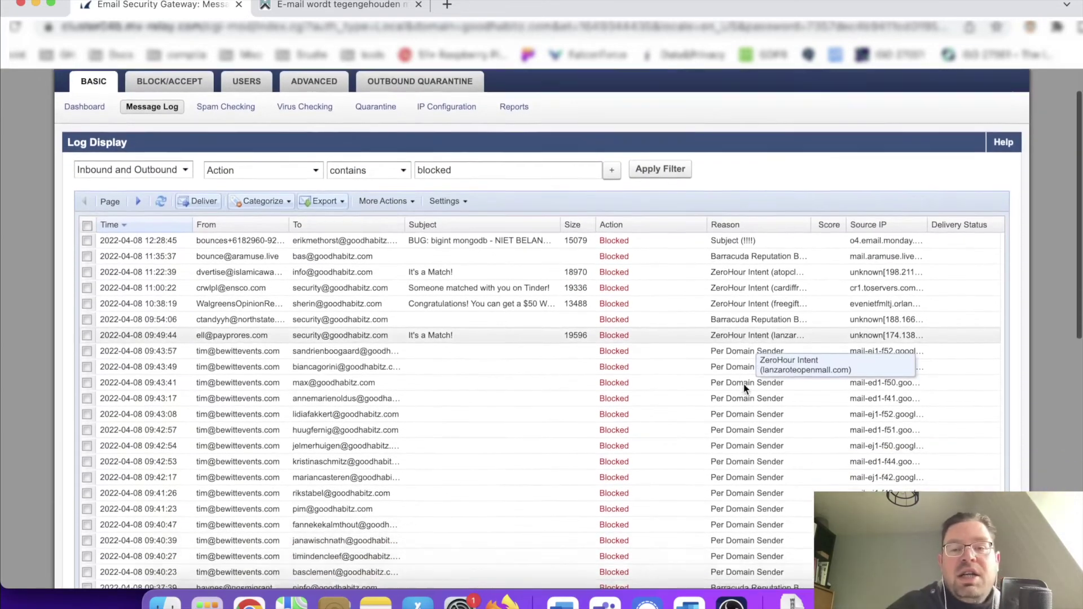
pyautogui.scroll(-3, 745, 388)
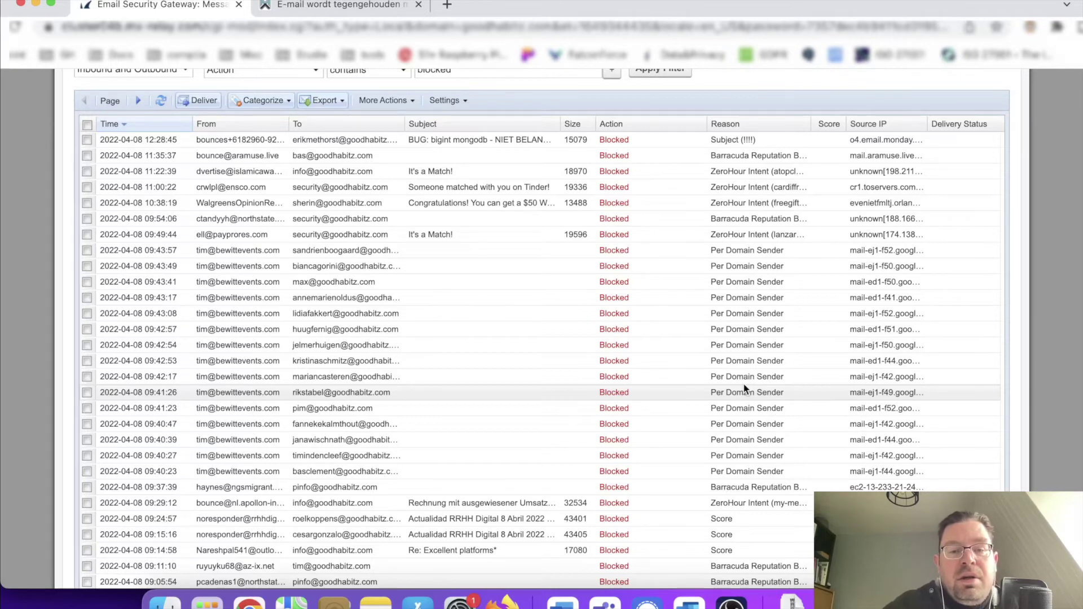
pyautogui.scroll(3, 743, 382)
pyautogui.doubleClick(495, 215)
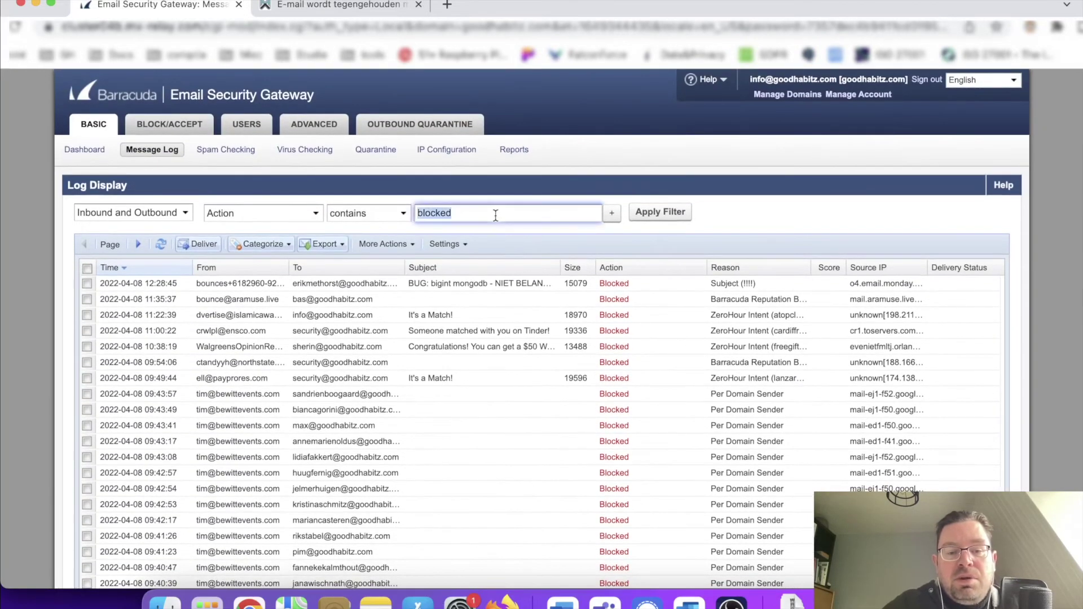
pyautogui.write('quar')
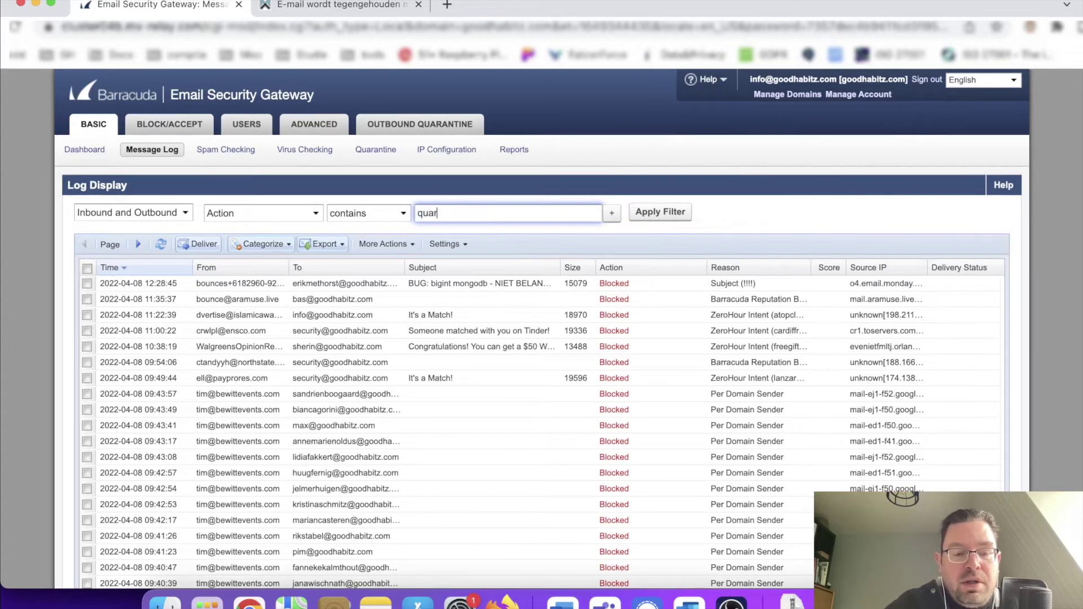
pyautogui.write('entine')
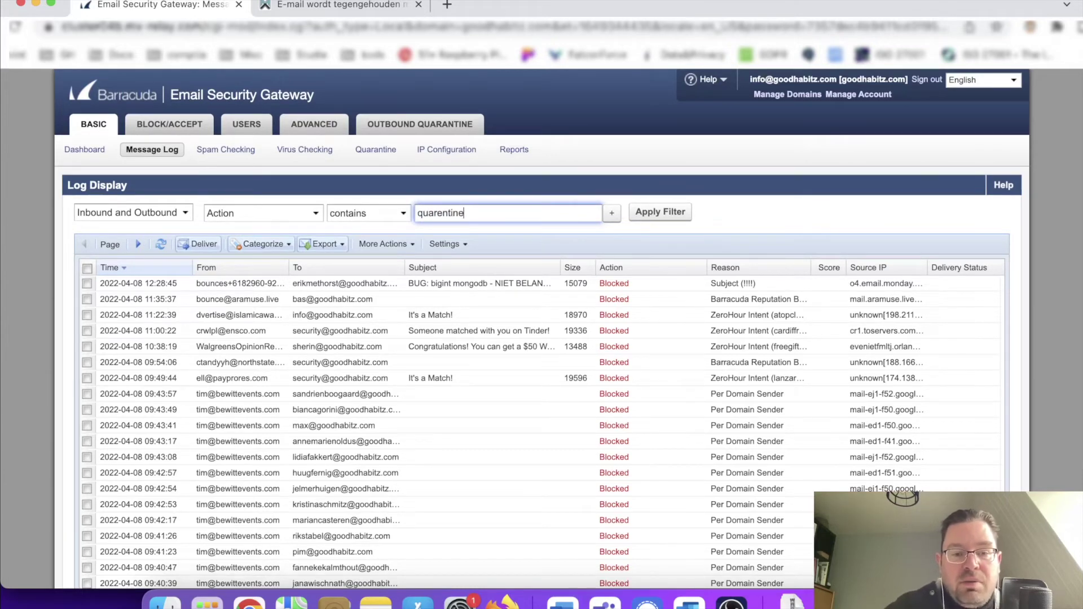
pyautogui.press('Return')
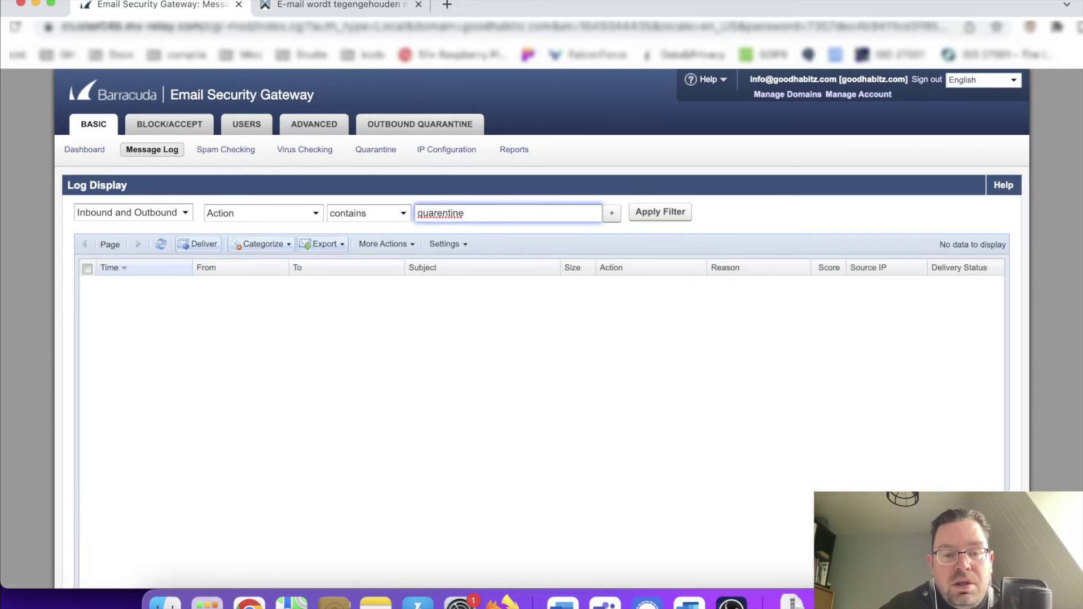
# From the MX-Relay tab, search the web for the word 'quarantaine'
pyautogui.click(354, 5)
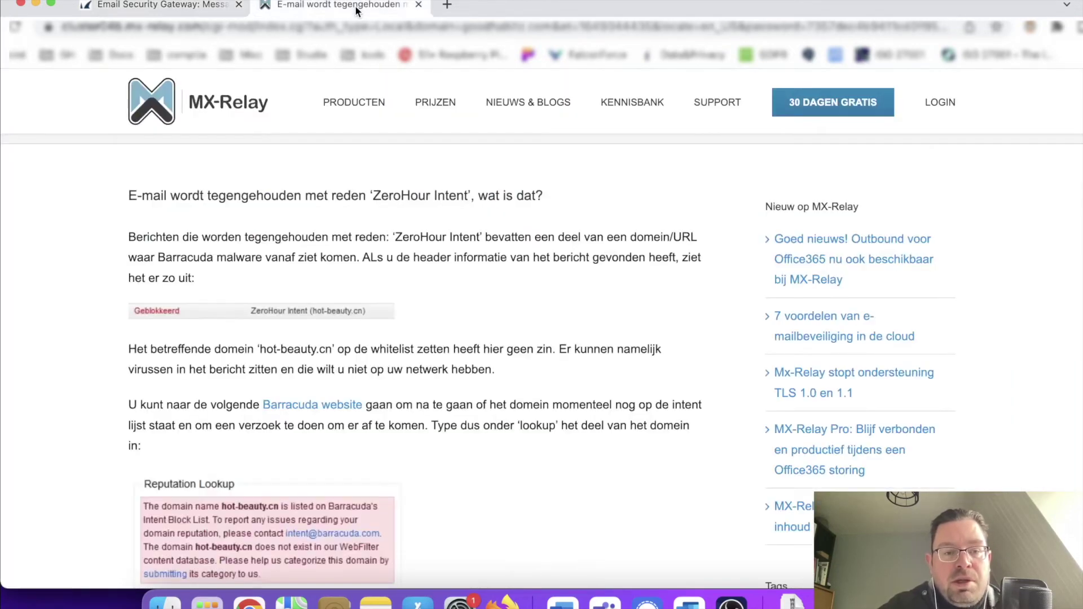
pyautogui.press('super+l')
pyautogui.write('que')
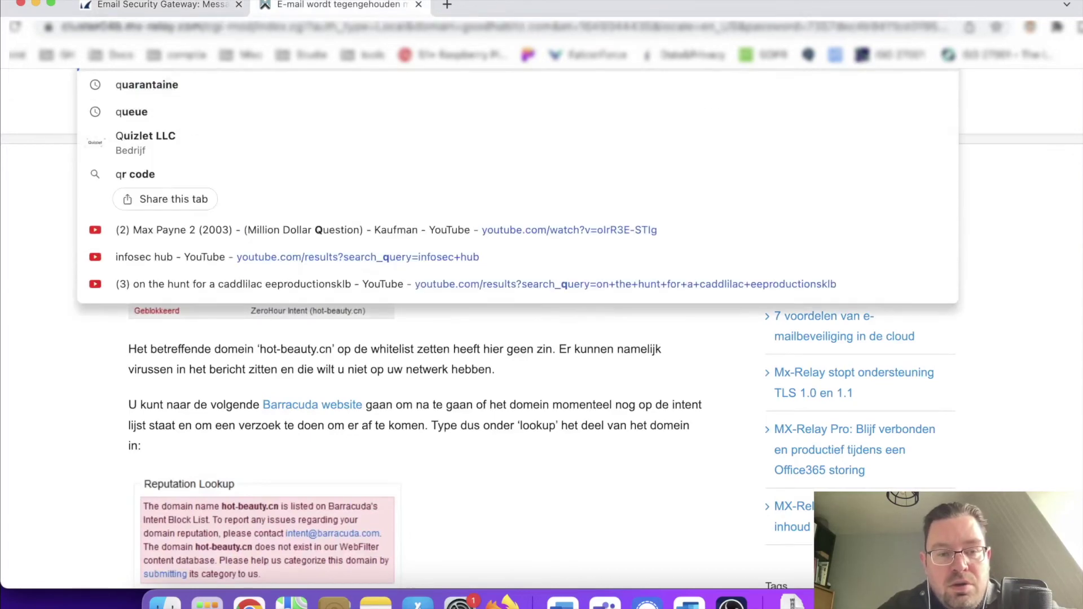
pyautogui.write('n')
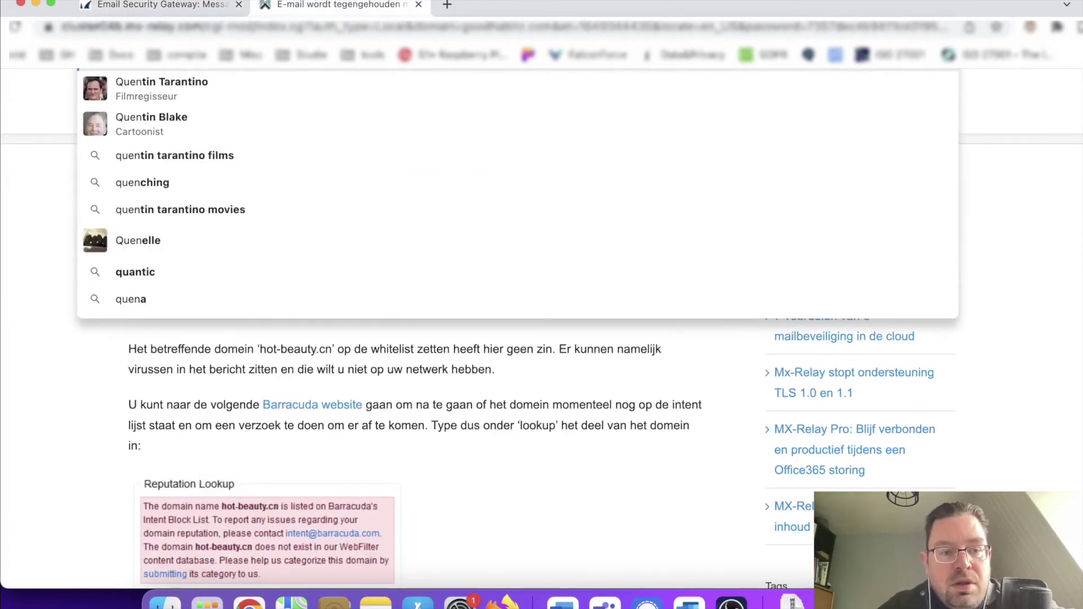
pyautogui.press('BackSpace')
pyautogui.write('rentine')
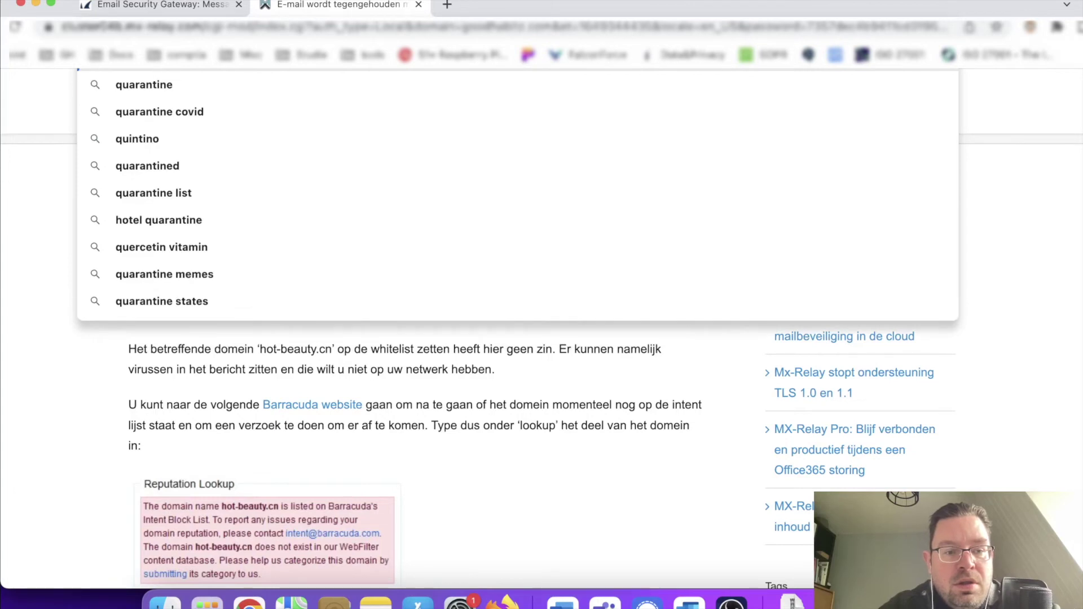
pyautogui.press('BackSpace')
pyautogui.press('BackSpace')
pyautogui.press('BackSpace')
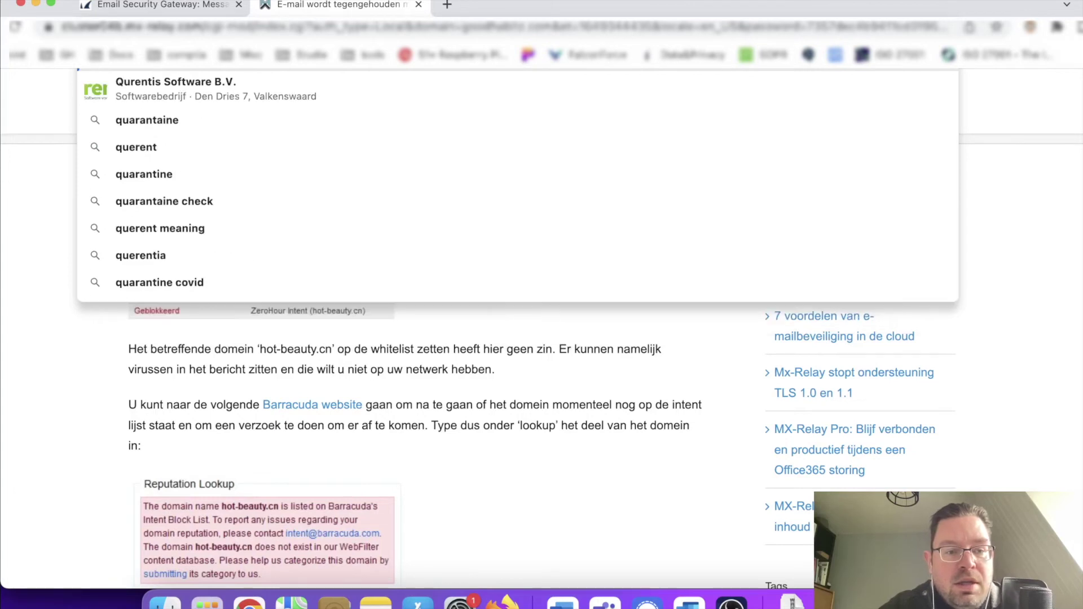
pyautogui.click(188, 120)
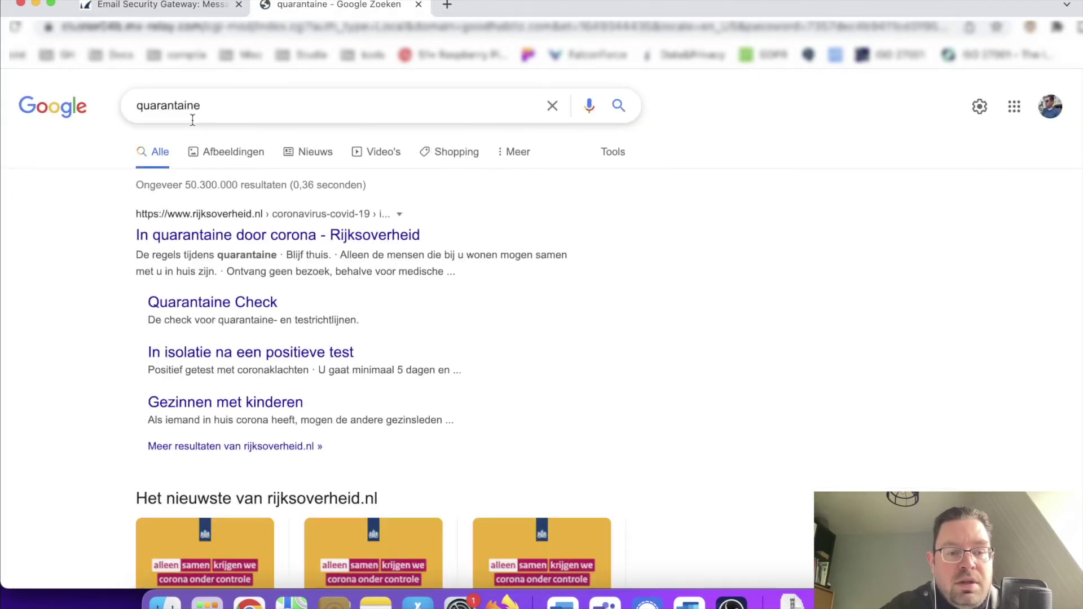
# Correct the Google query to 'quarantine', copy the word, and return to the gateway tab
pyautogui.click(220, 108)
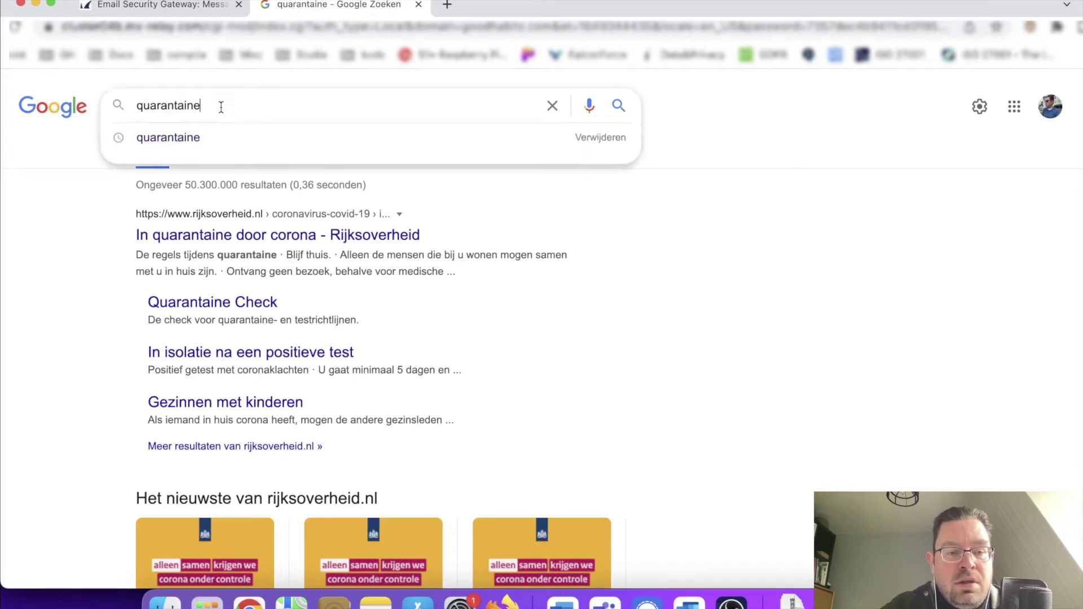
pyautogui.press('BackSpace')
pyautogui.press('BackSpace')
pyautogui.press('BackSpace')
pyautogui.press('BackSpace')
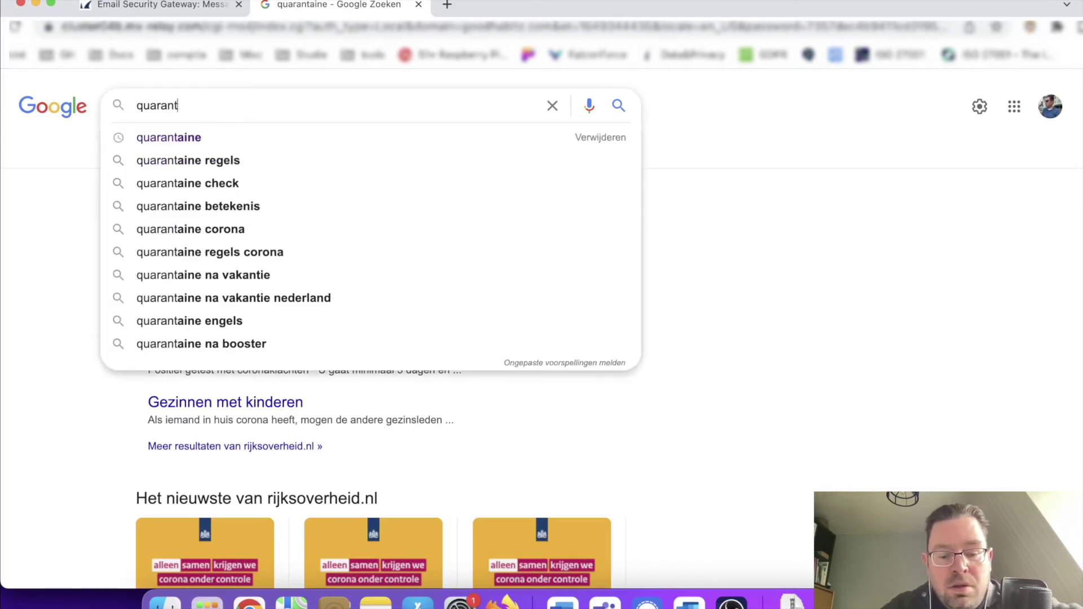
pyautogui.write('ine')
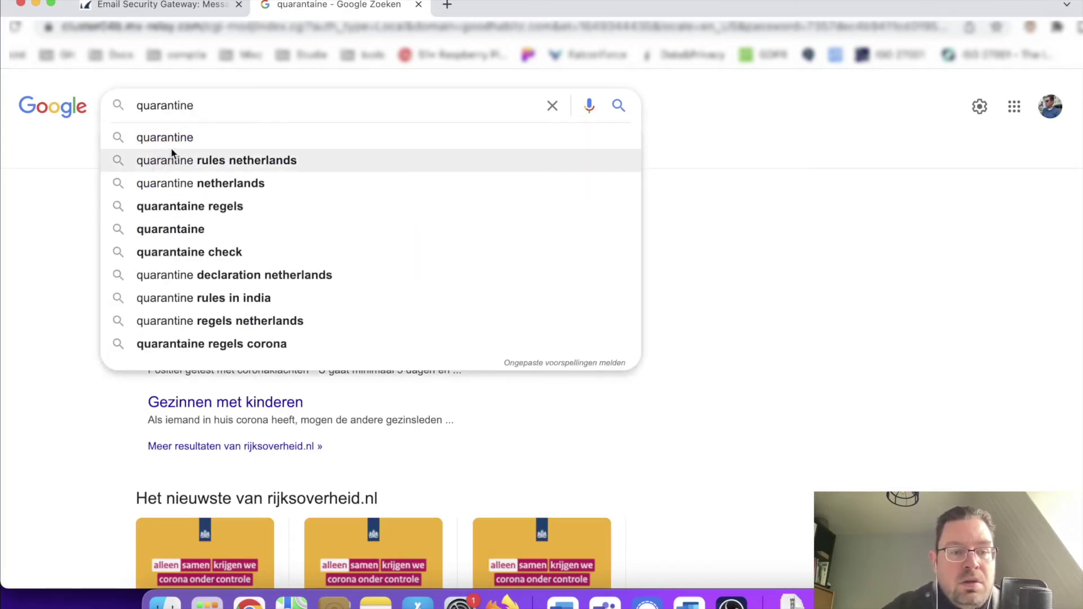
pyautogui.press('Return')
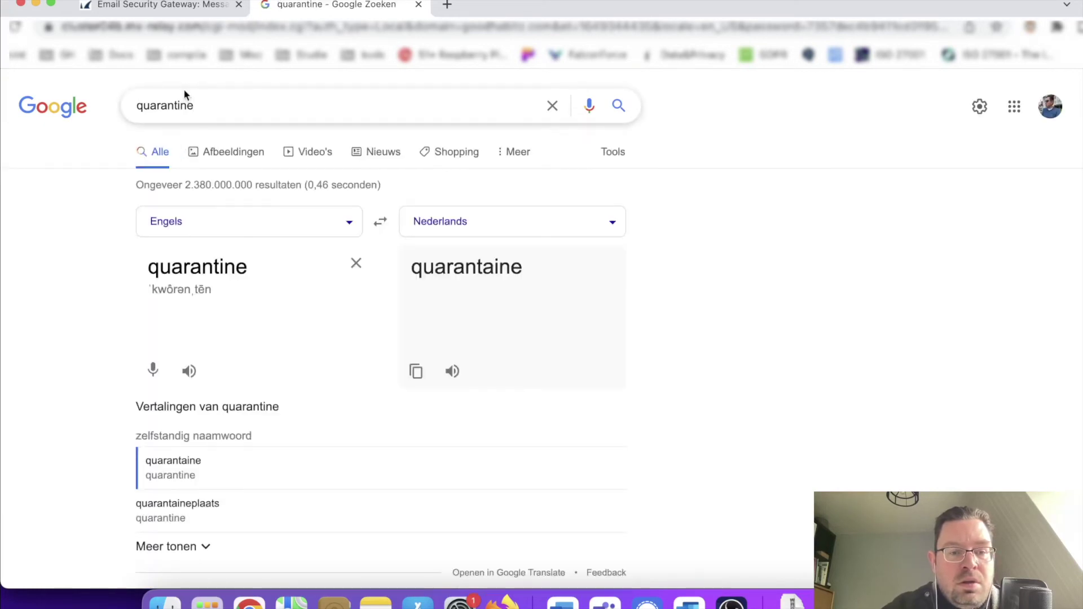
pyautogui.doubleClick(177, 101)
pyautogui.press('super+c')
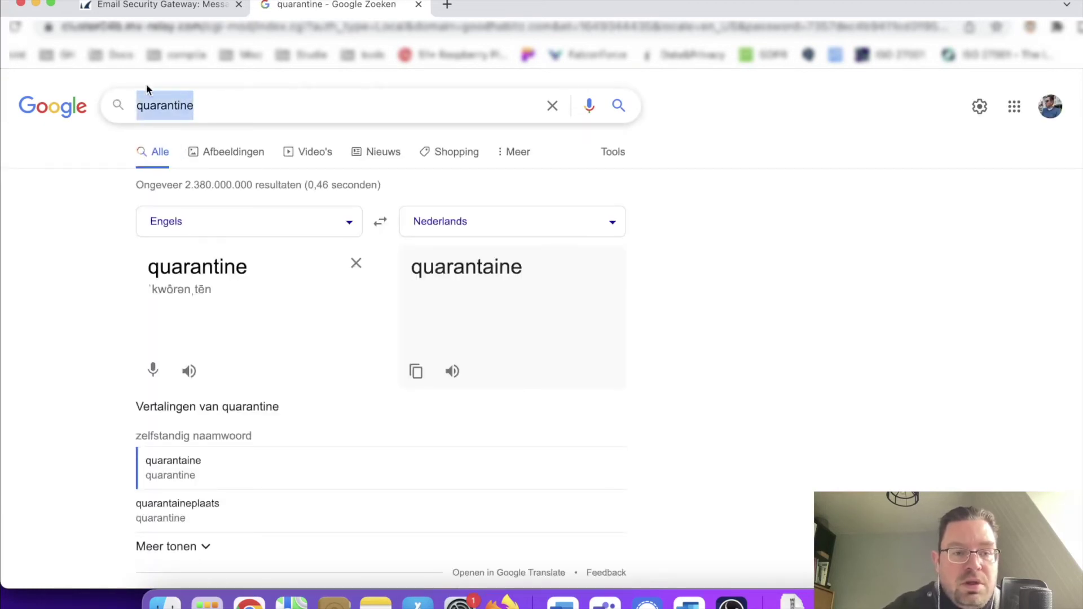
pyautogui.click(150, 7)
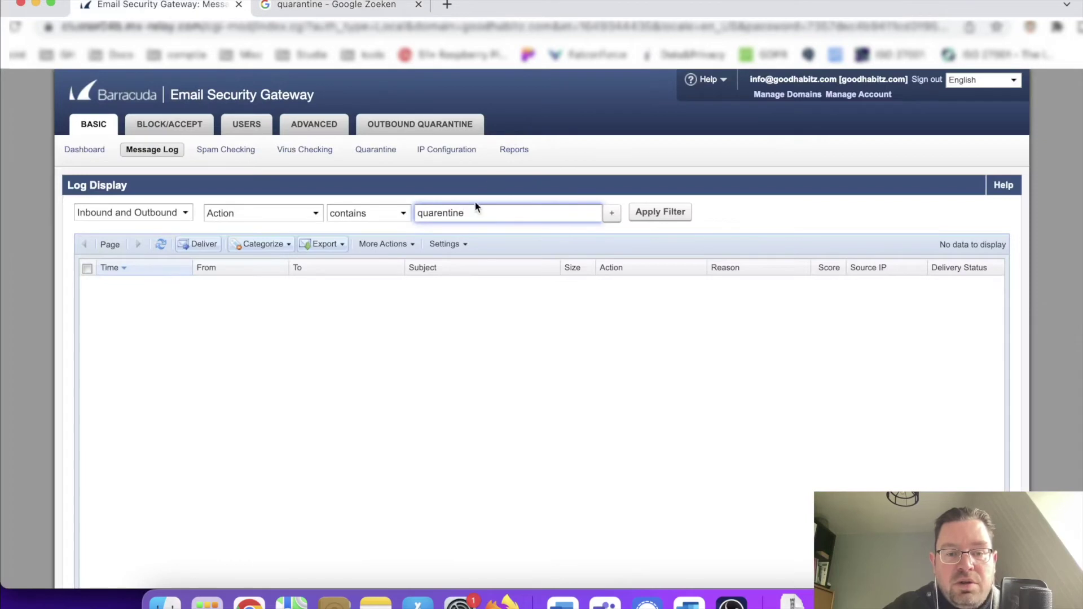
# Replace the filter value with the pasted 'quarantine' and apply the filter
pyautogui.press('super+a')
pyautogui.press('super+v')
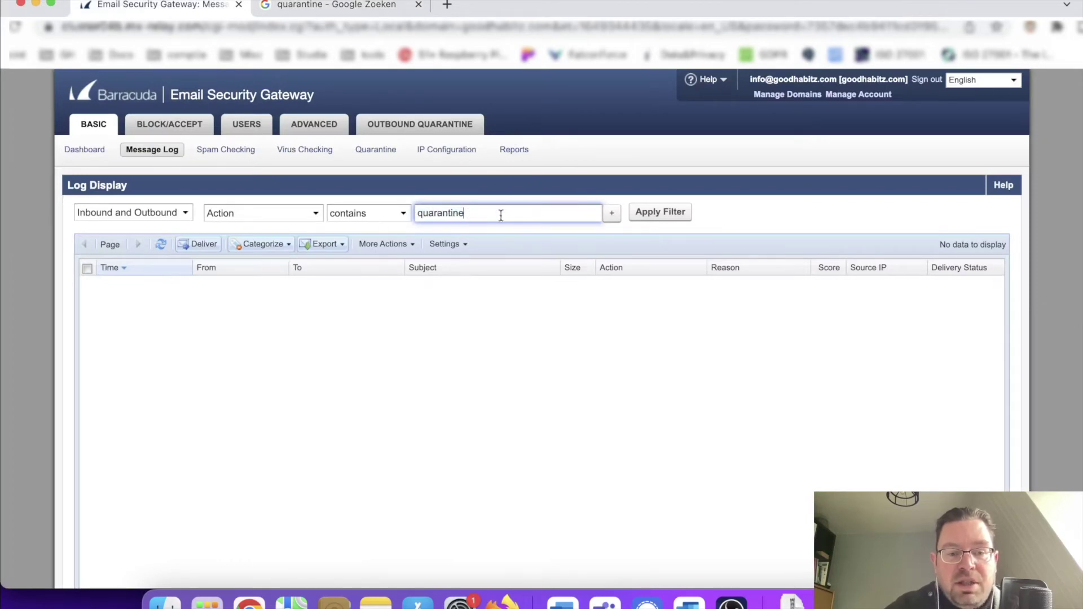
pyautogui.click(669, 214)
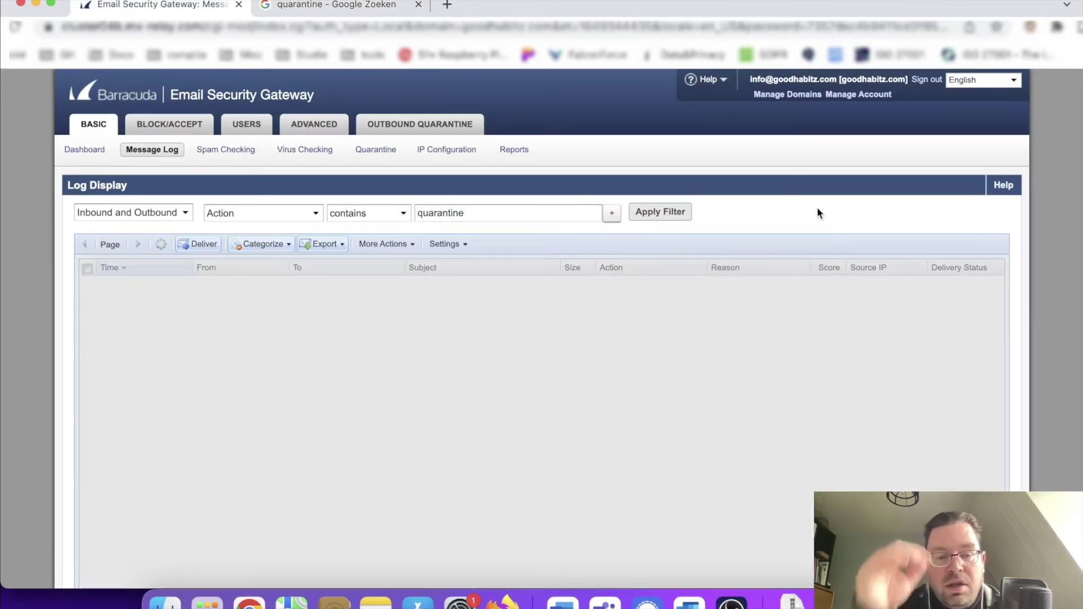